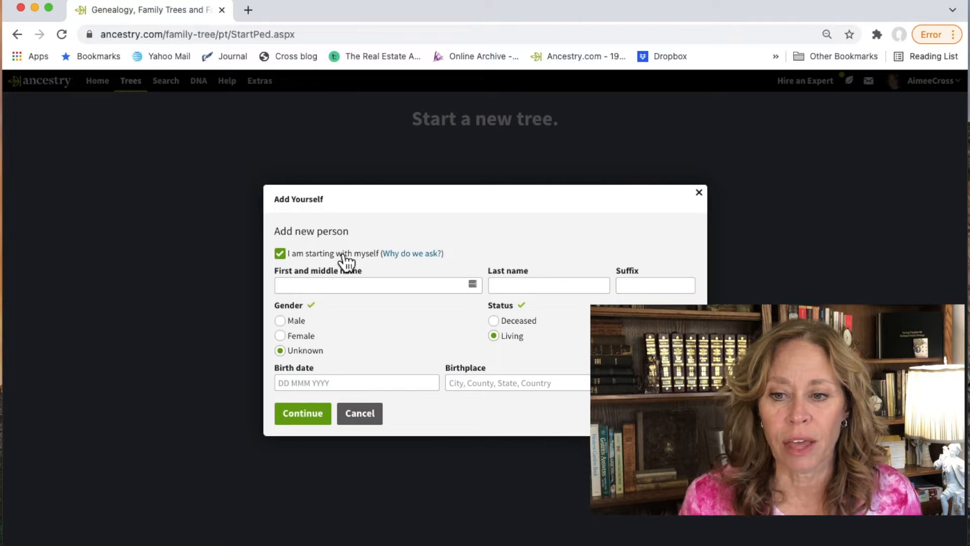
Step: Enter your first and last name as the first person, marked Female and Living, and create the tree
left_click(321, 284)
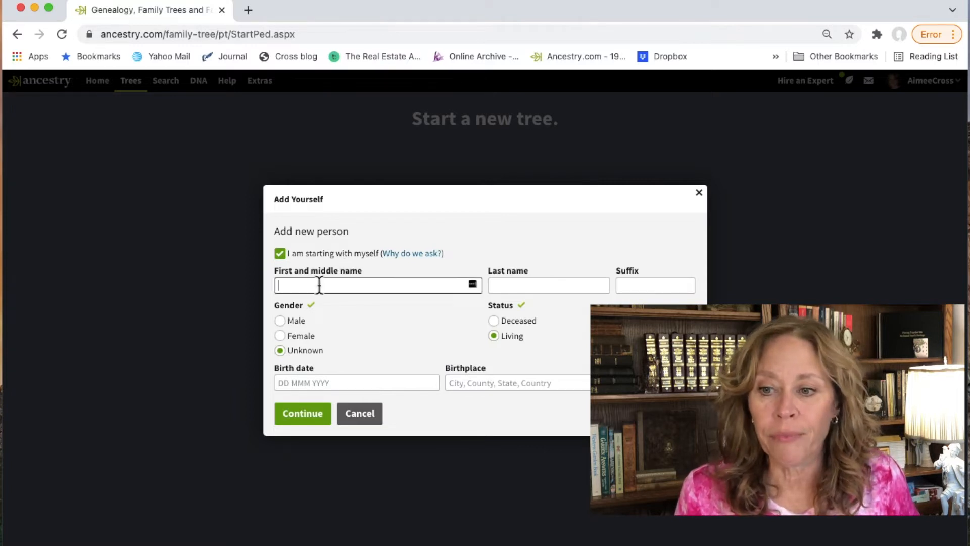
key("Tab")
key("BackSpace")
key("BackSpace")
key("BackSpace")
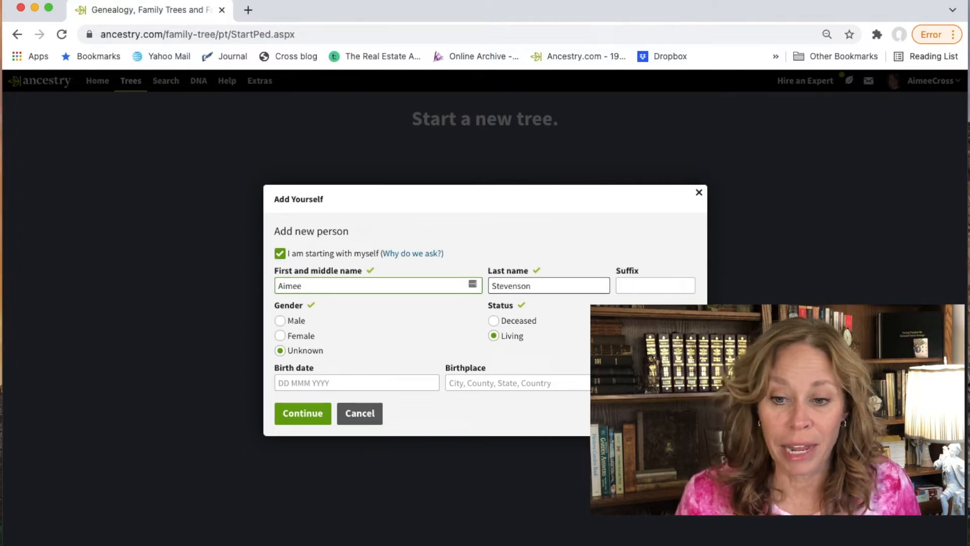
left_click(281, 336)
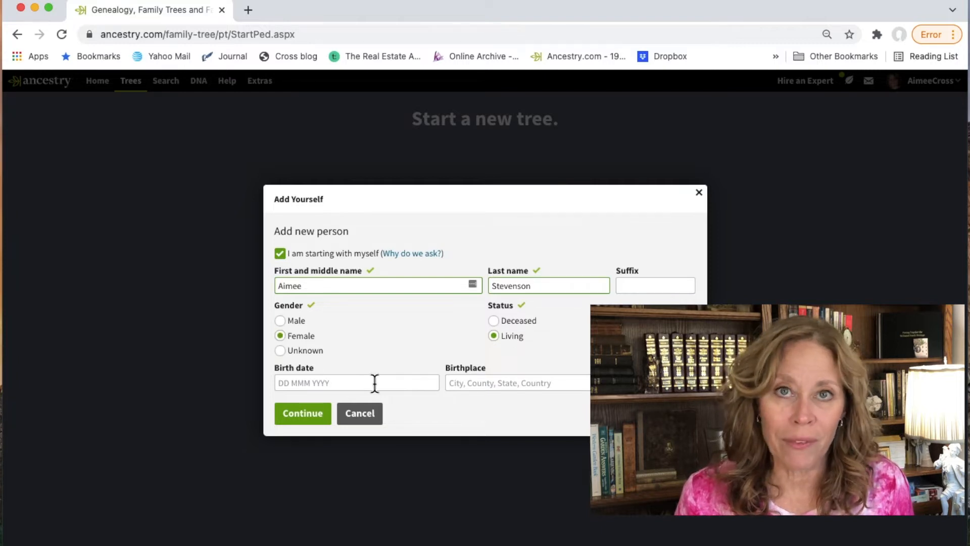
left_click(303, 414)
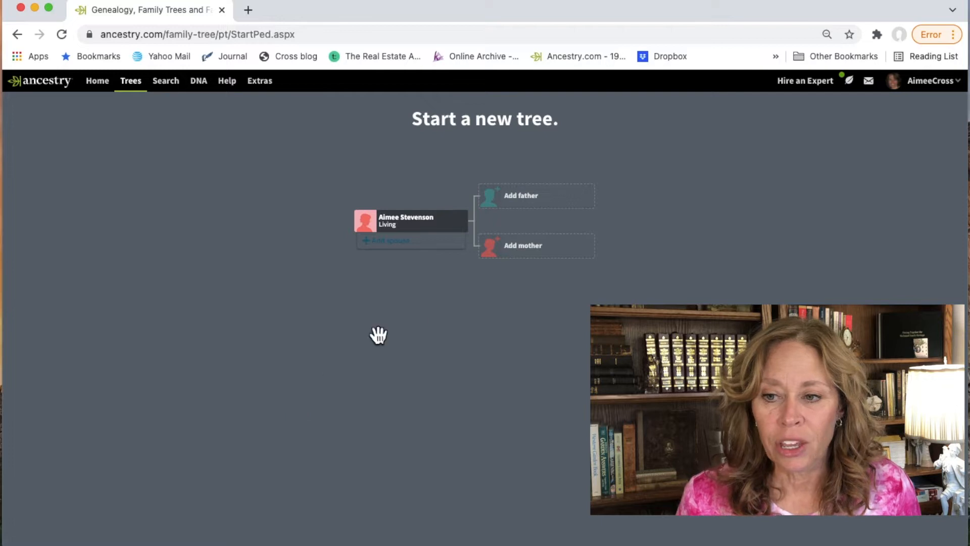
Step: Start a father entry with his first and middle names and mark him as deceased
left_click(535, 197)
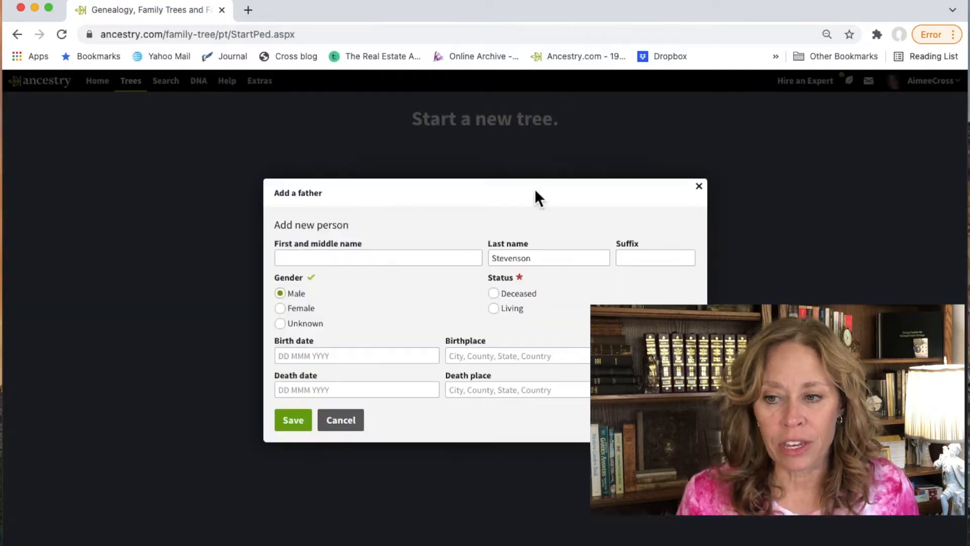
left_click(347, 254)
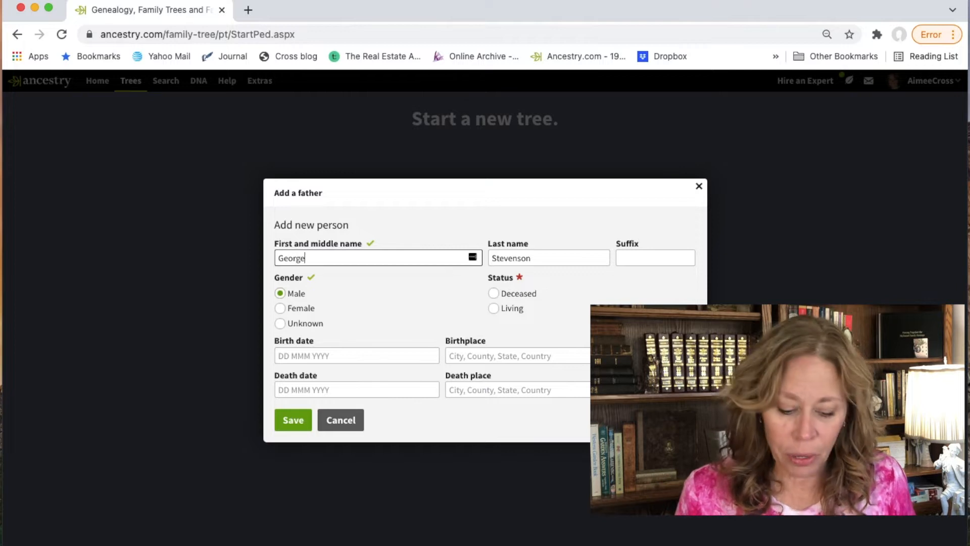
key("Tab")
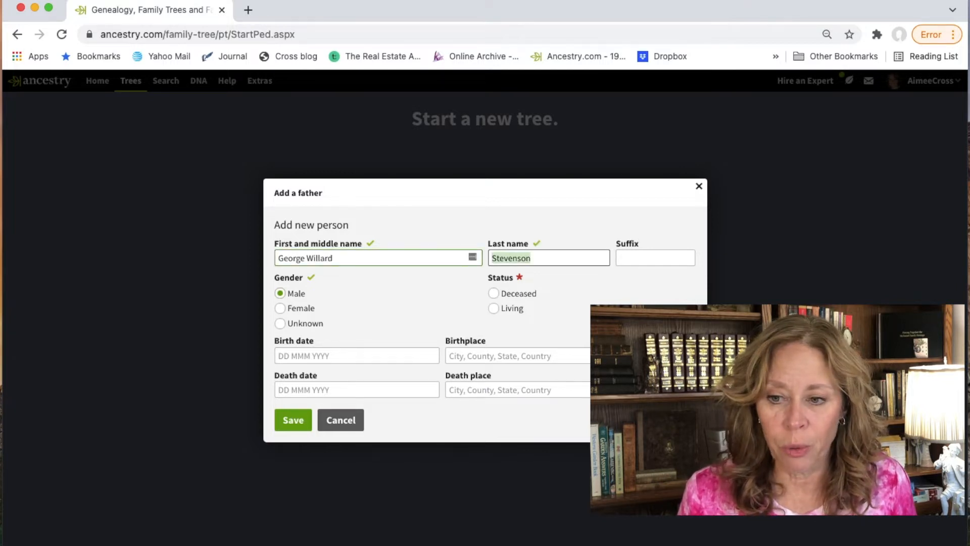
left_click(494, 292)
Step: Give the father birth 1940 in Los Angeles County, California and death 2021 in Camano Island, Washington, then save
left_click(291, 350)
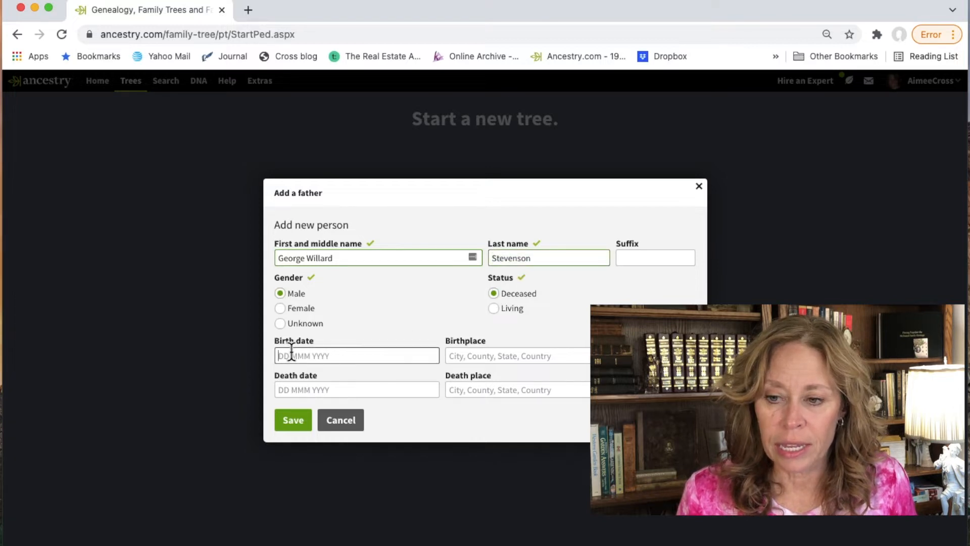
type("1940")
key("Tab")
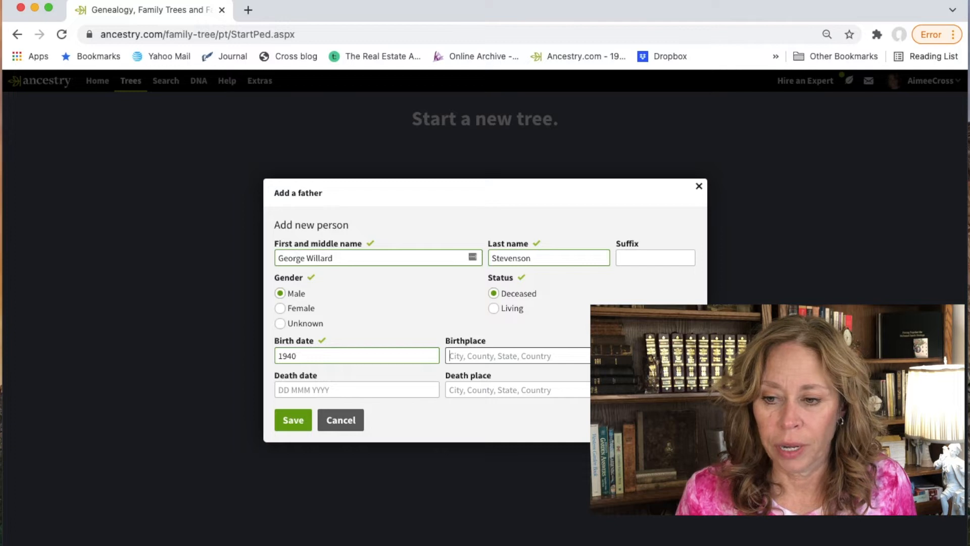
type("Los Ag")
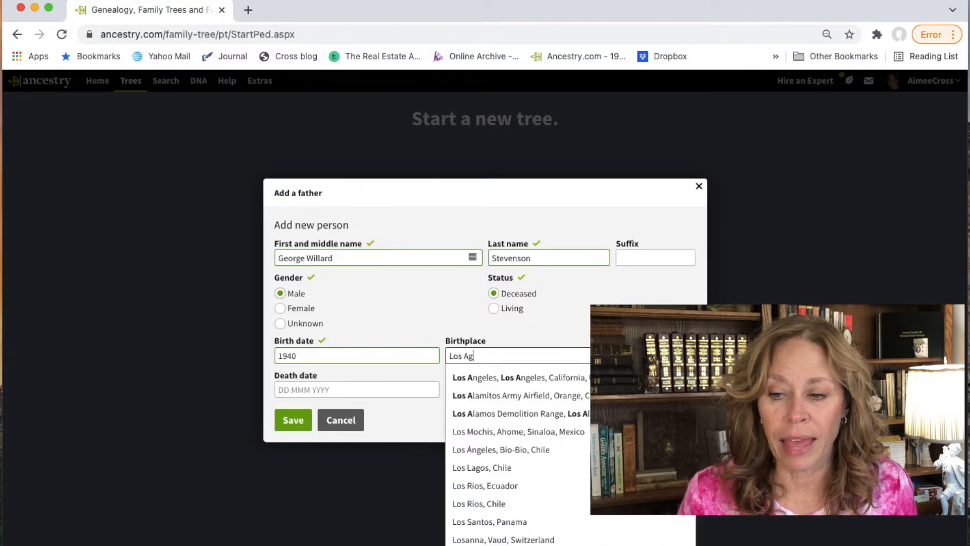
key("BackSpace")
type("ngeles ")
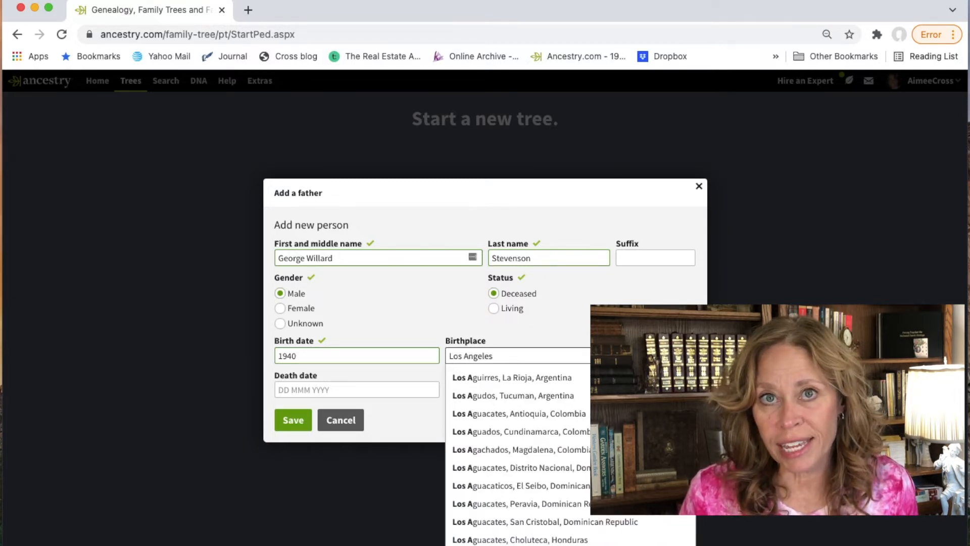
type("County")
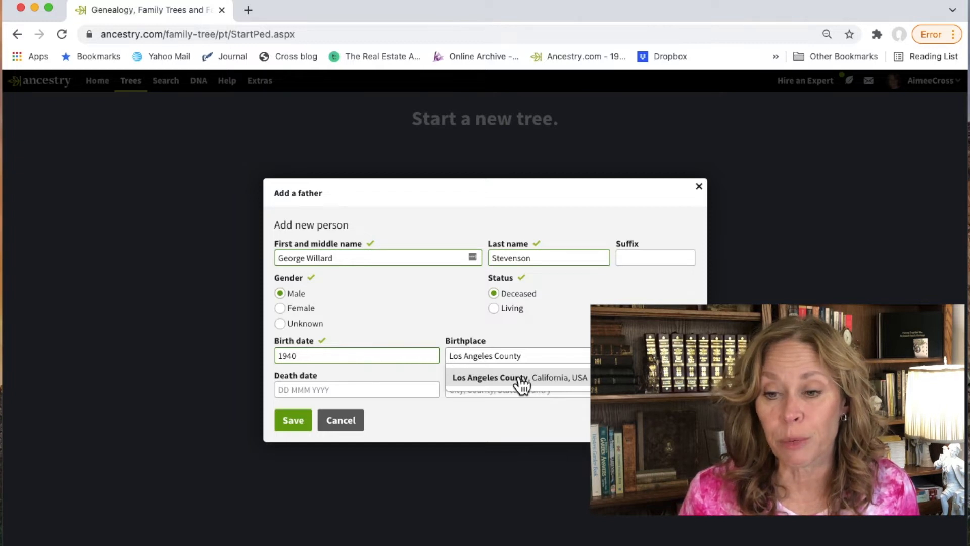
left_click(521, 379)
key("Tab")
type("2021")
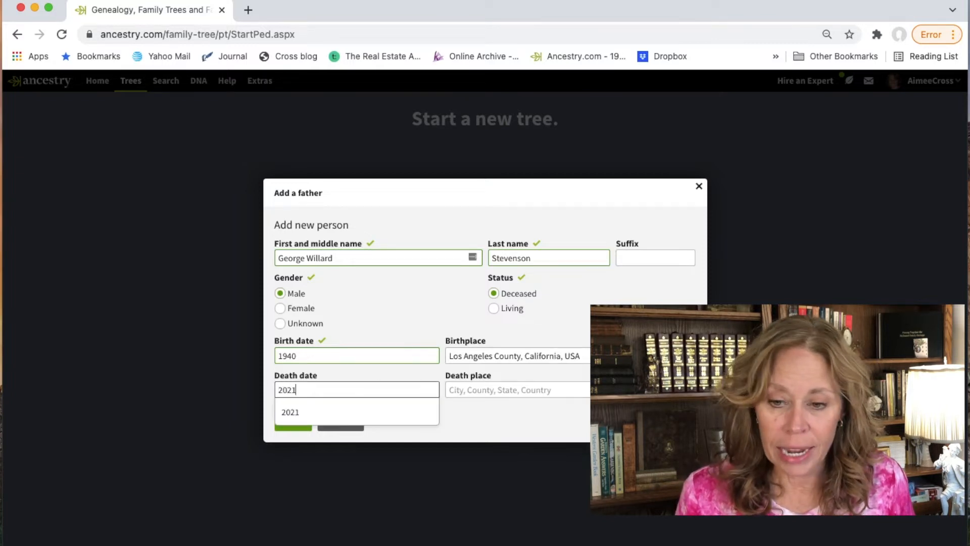
key("Tab")
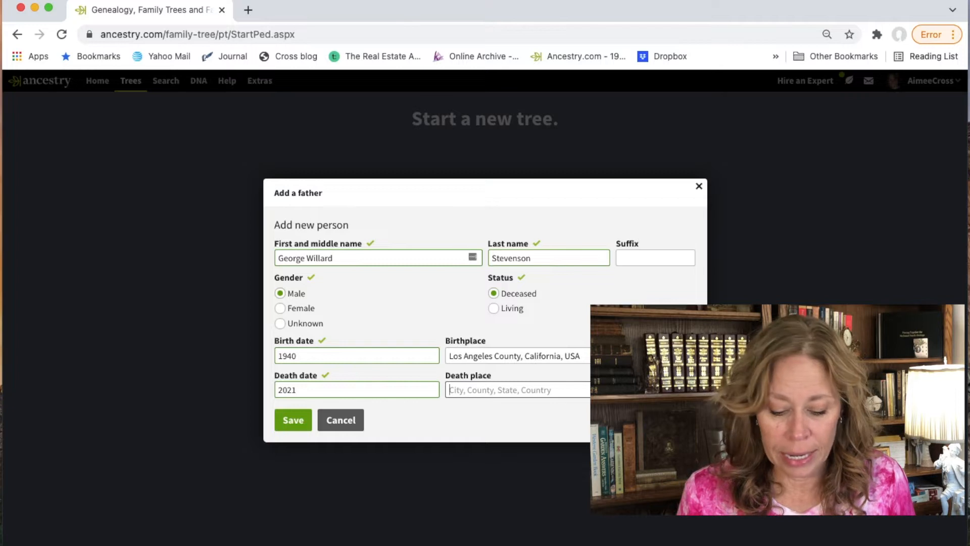
type("Camano")
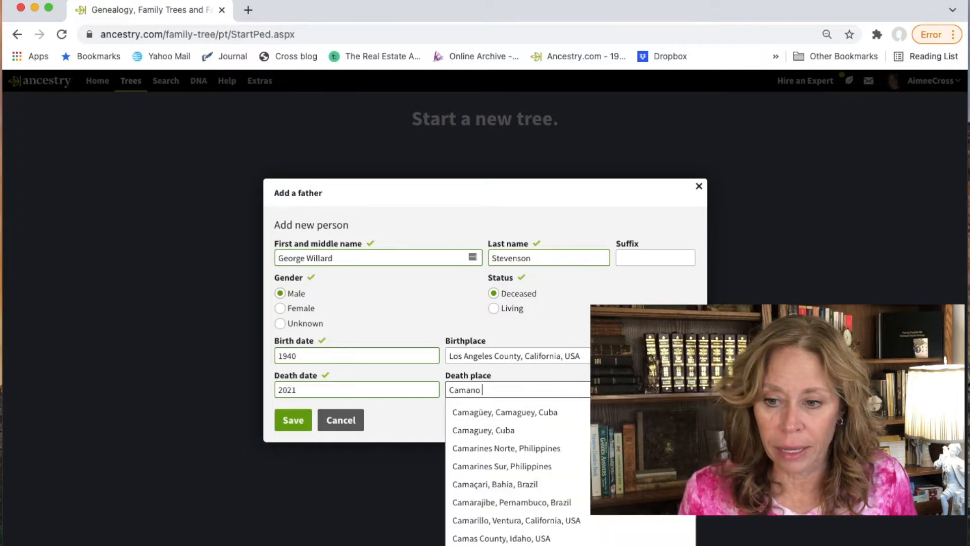
type(" Island")
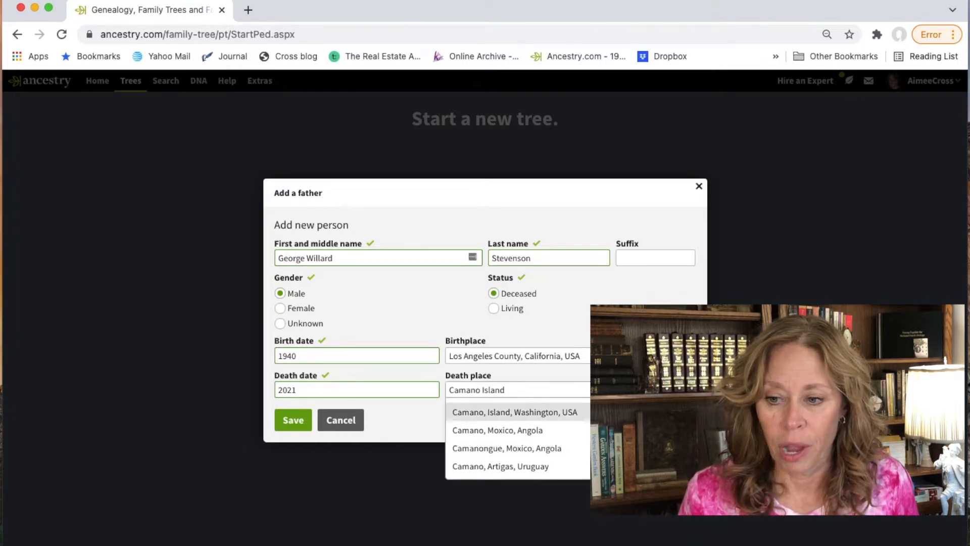
left_click(497, 416)
left_click(293, 420)
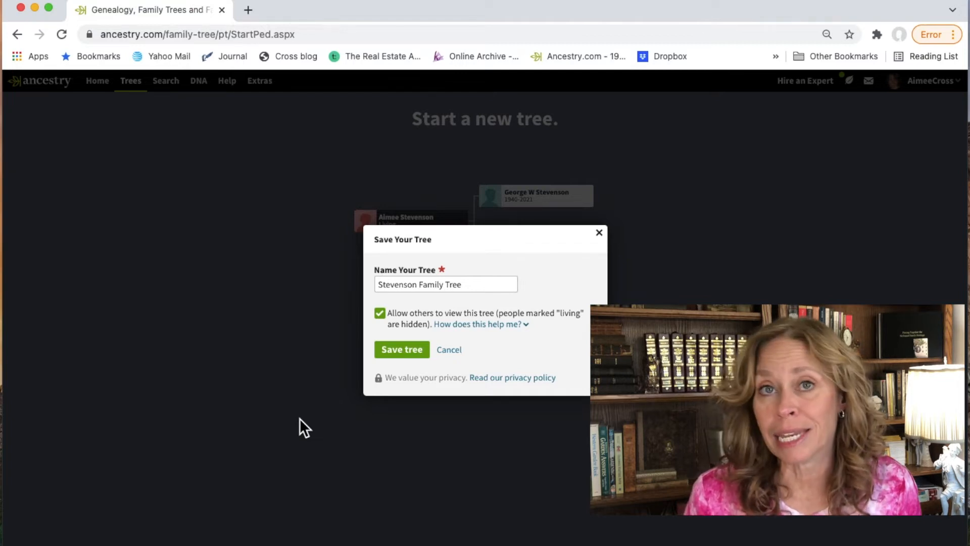
Step: Rename the tree 'Stevenson Family Tree - Teaching' and save it as a private tree
left_click(471, 287)
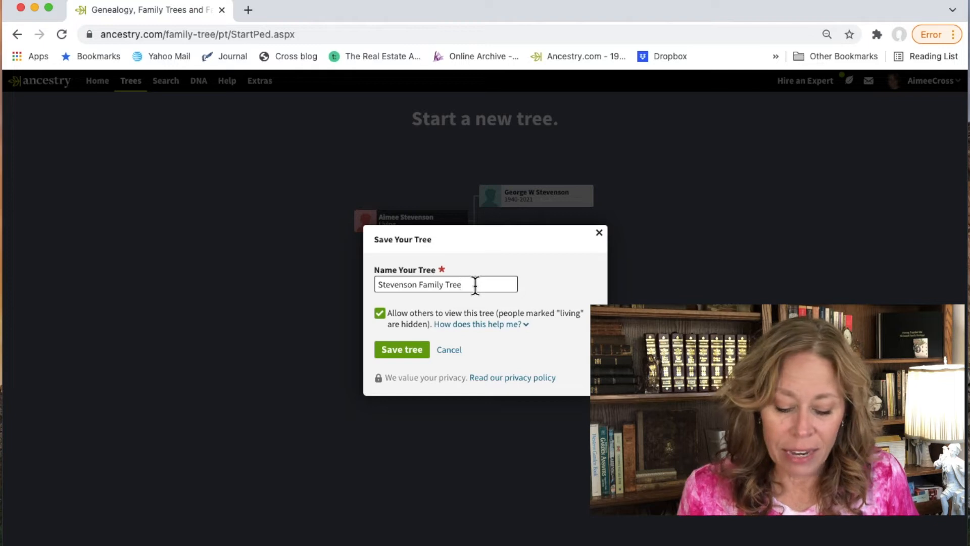
type("- T")
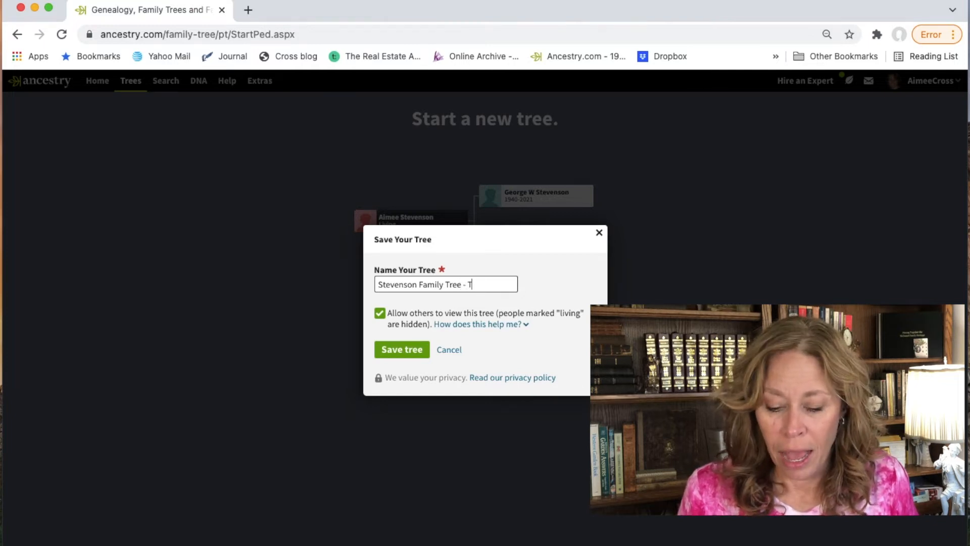
type("eaching")
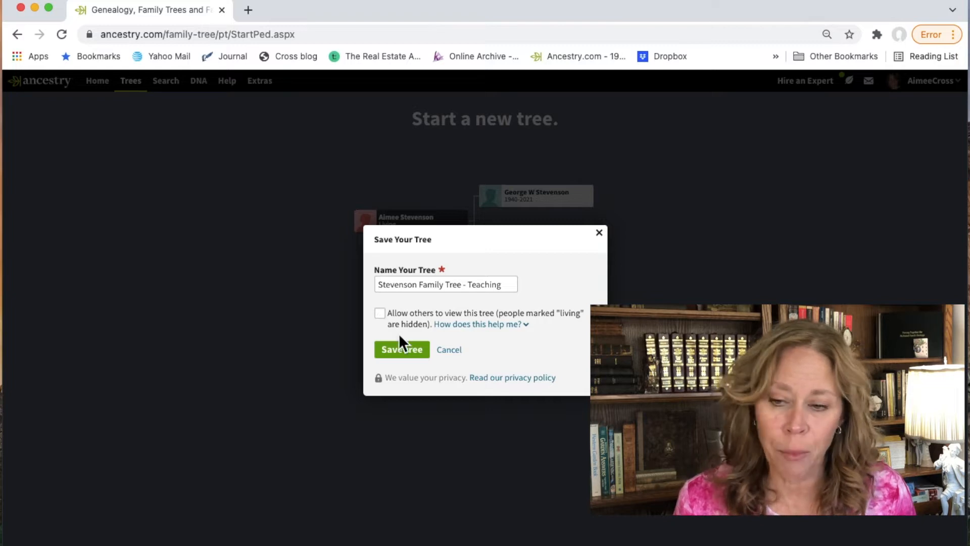
left_click(411, 356)
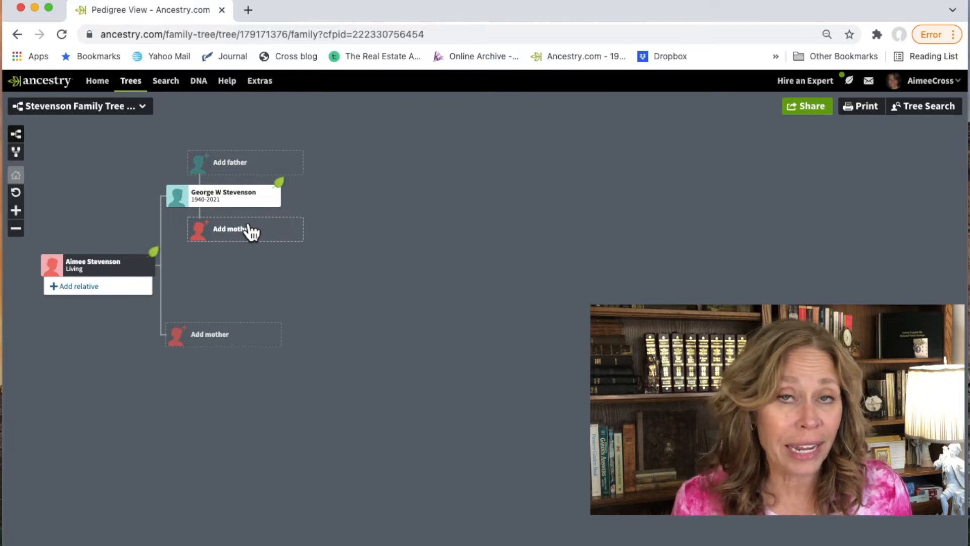
Step: Open the father's full profile from his box in the pedigree view
left_click(243, 202)
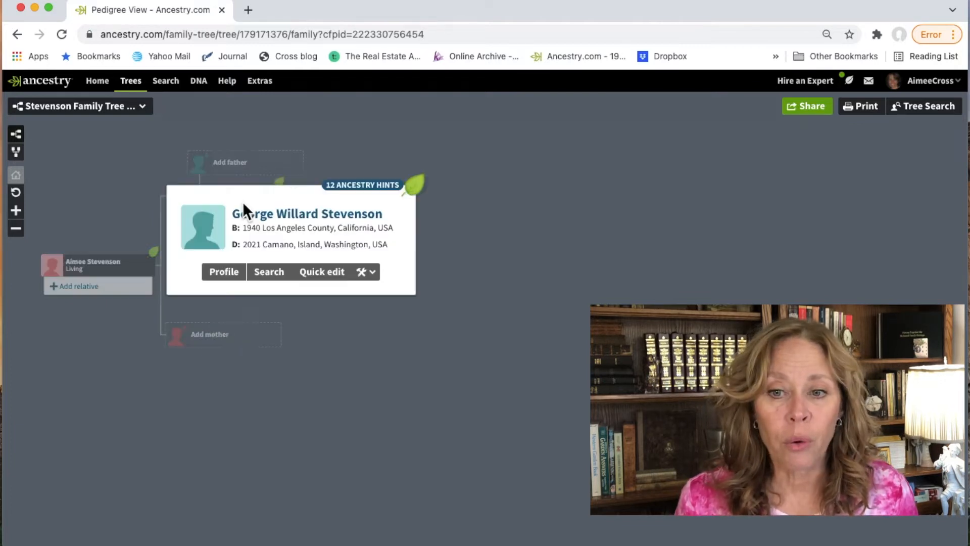
left_click(231, 280)
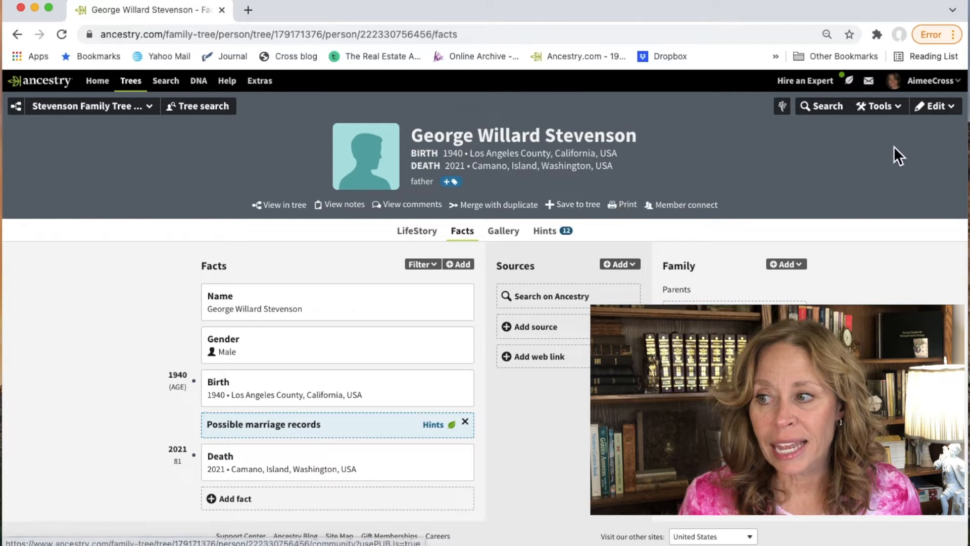
Step: Toggle the research tools bar off and back on, then view the father's 12 record hints
left_click(902, 116)
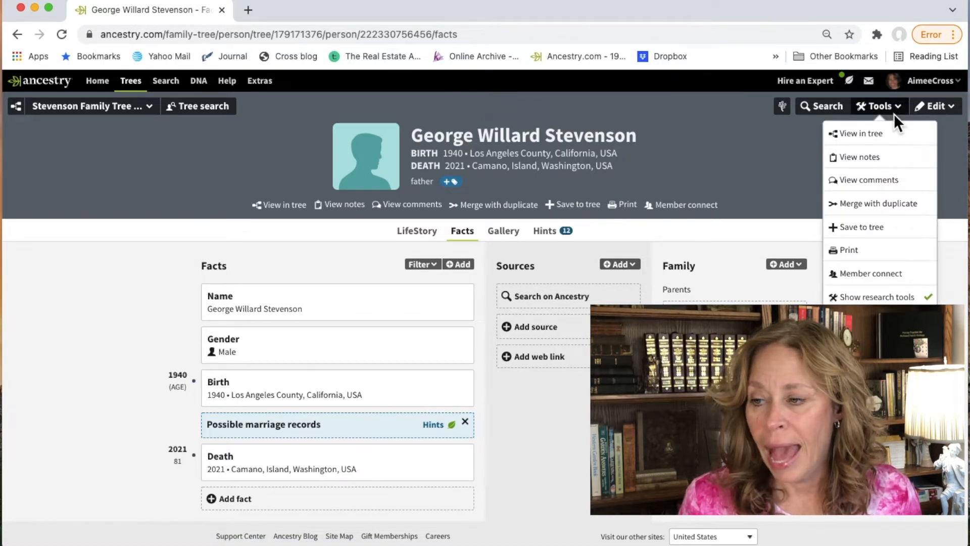
left_click(865, 297)
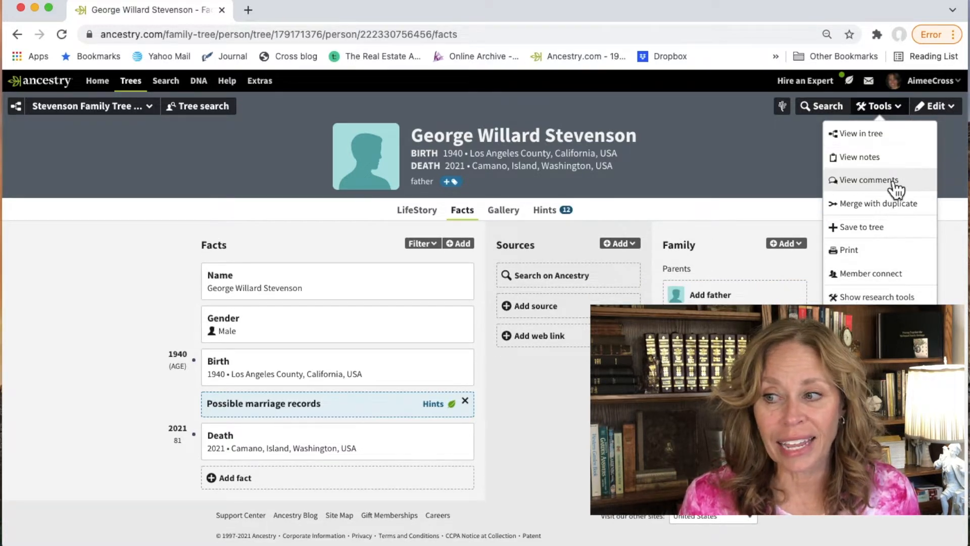
left_click(865, 297)
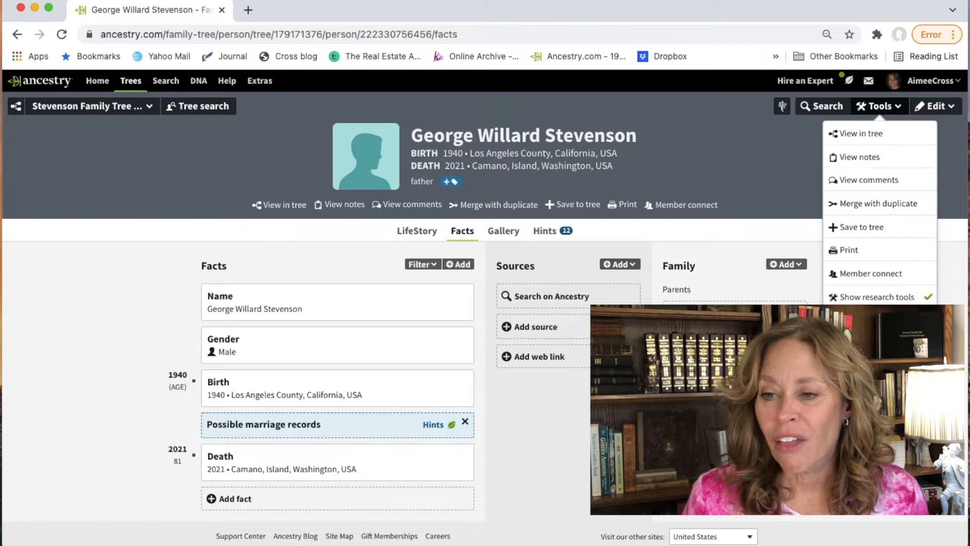
left_click(839, 354)
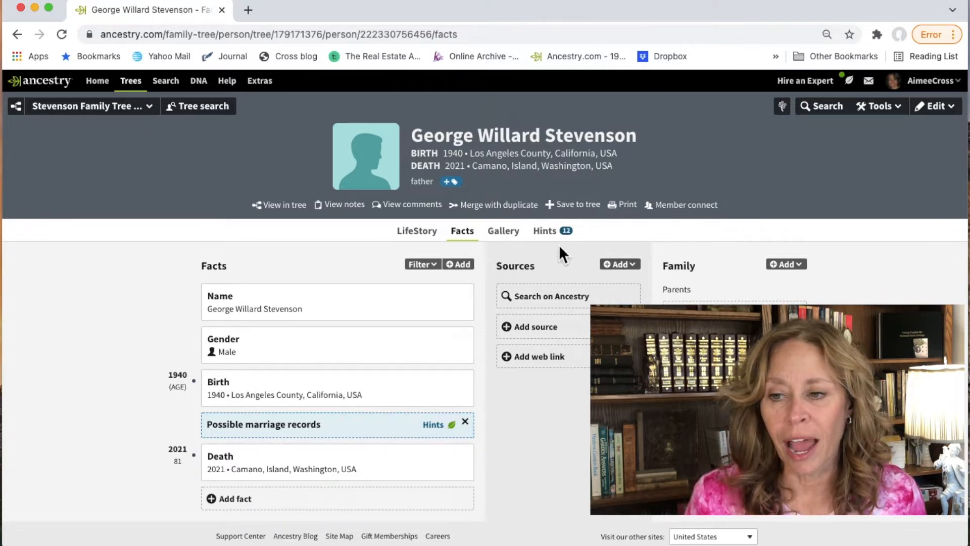
left_click(551, 231)
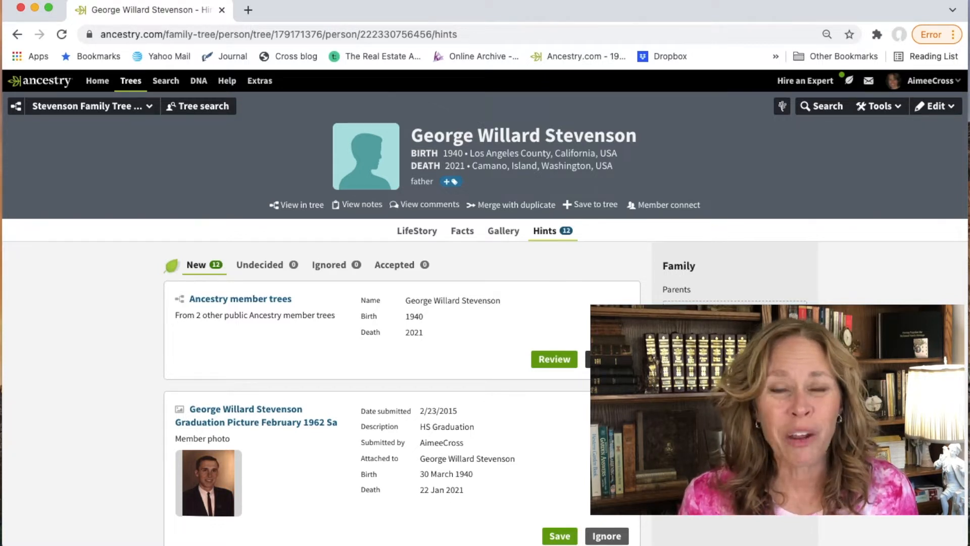
Step: Ignore the member trees hint and check it in the ignored hints list
left_click(607, 359)
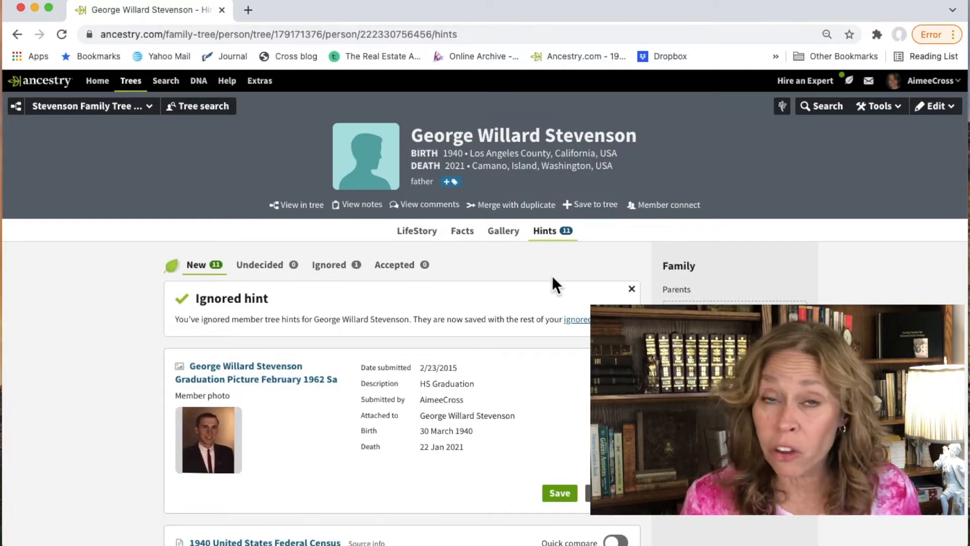
left_click(330, 264)
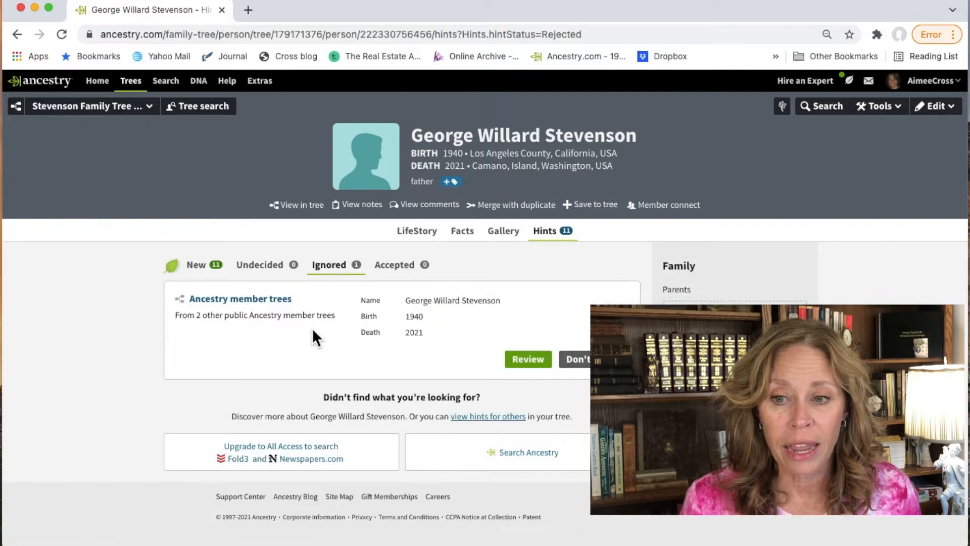
left_click(251, 299)
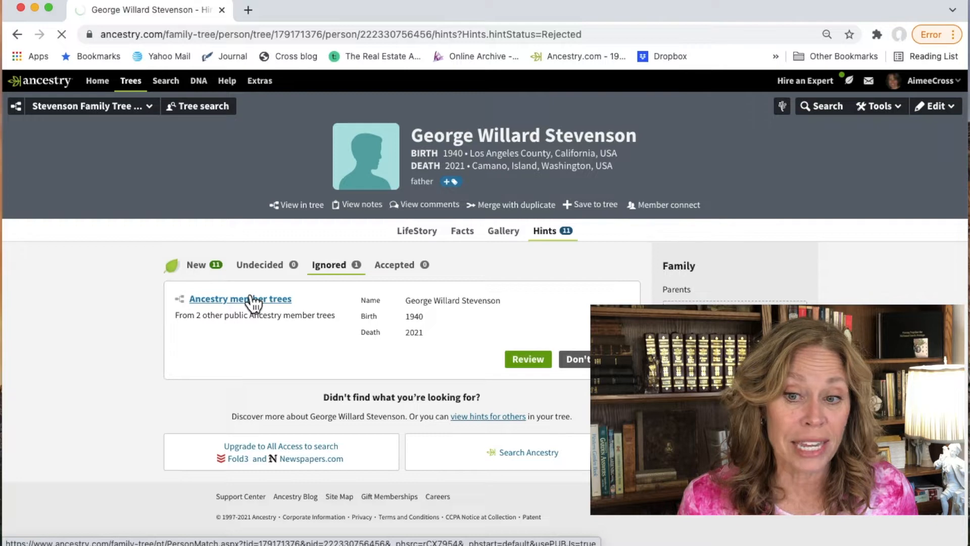
key("super+Left")
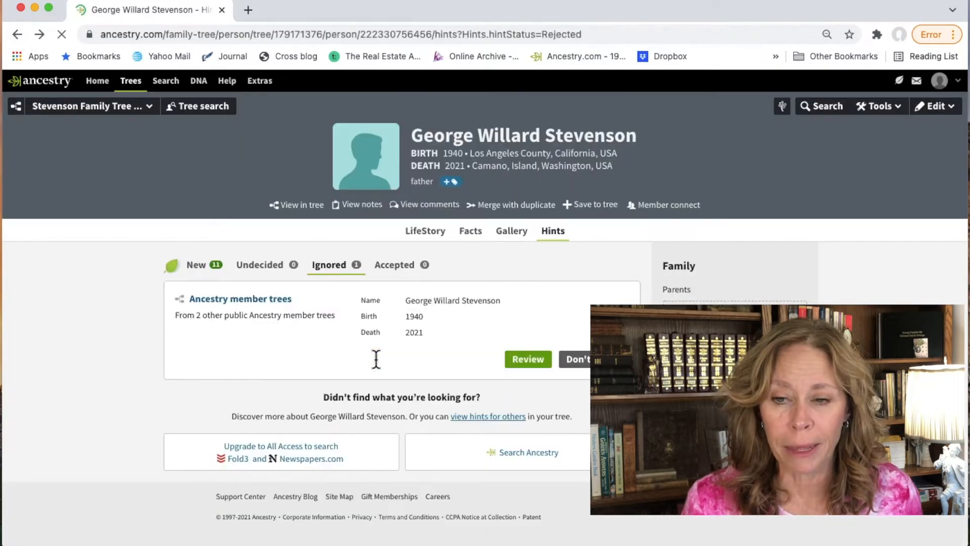
Step: Save the graduation picture hint to the father's gallery, confirm it there, then return to his hints
left_click(194, 266)
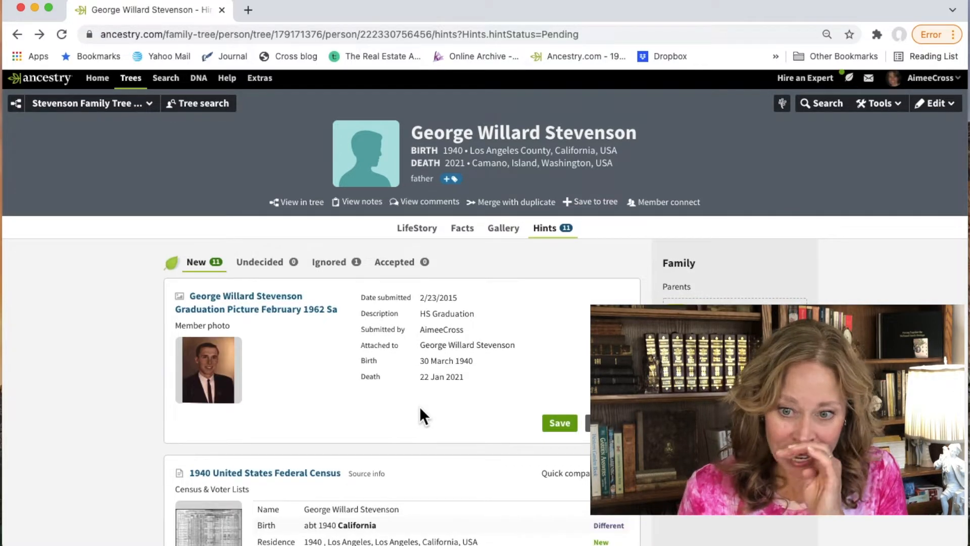
scroll(419, 406, "down", 2)
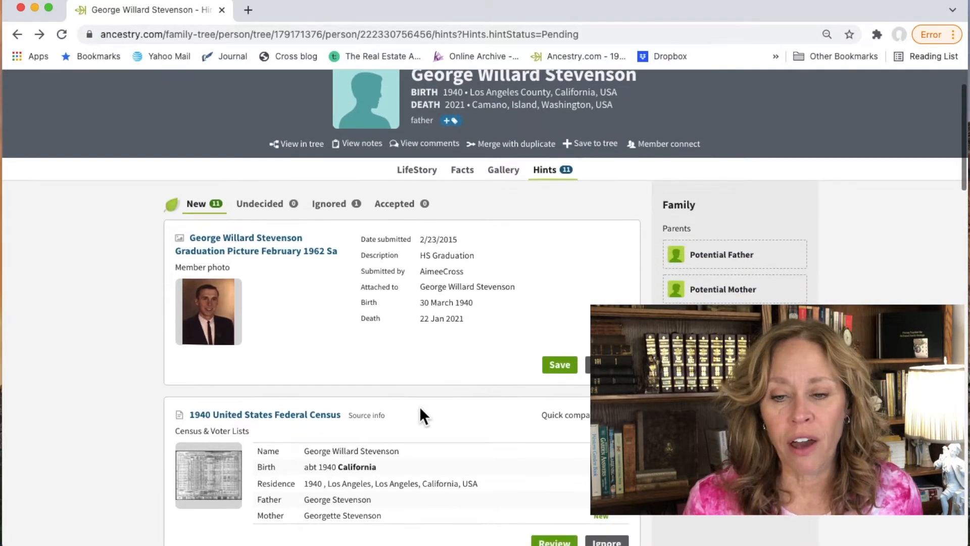
scroll(419, 406, "down", 1)
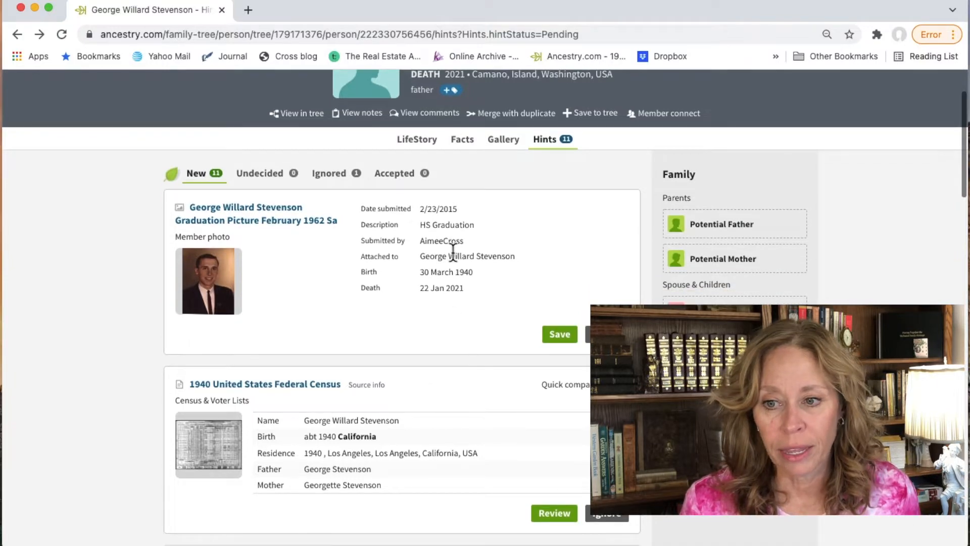
left_click(567, 339)
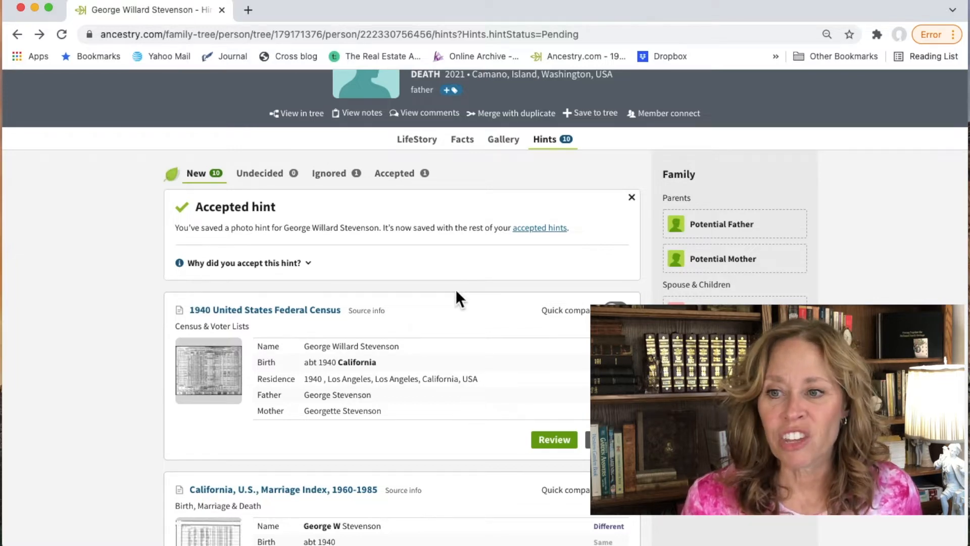
scroll(508, 258, "up", 3)
left_click(504, 216)
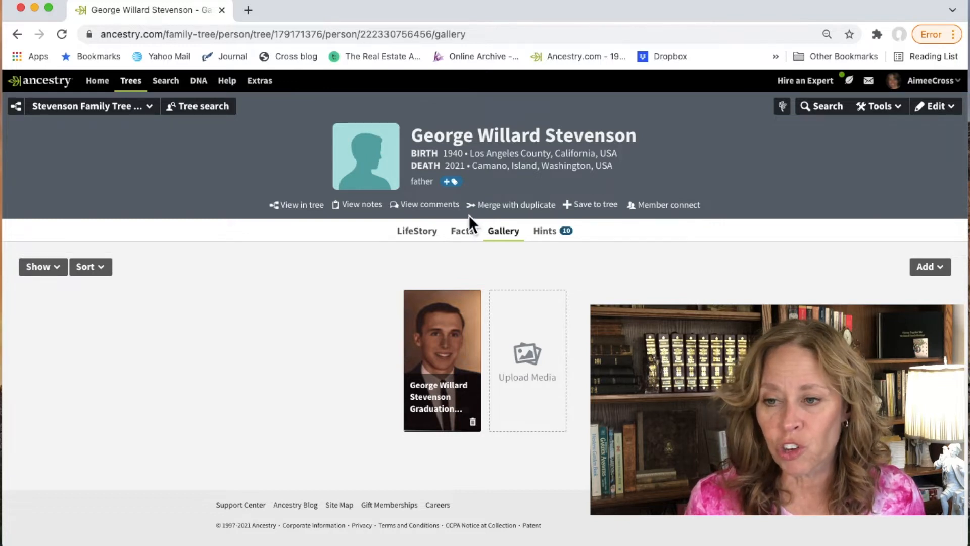
left_click(464, 231)
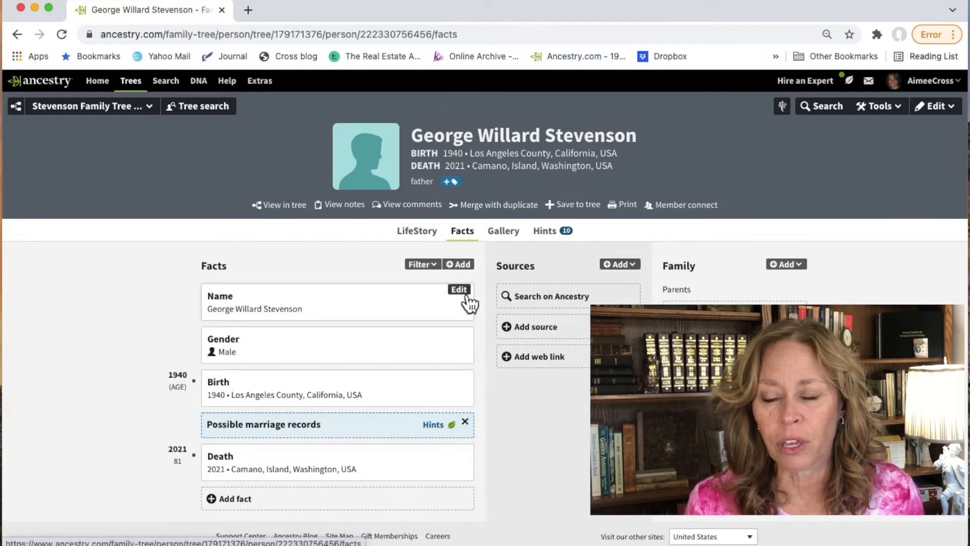
left_click(546, 232)
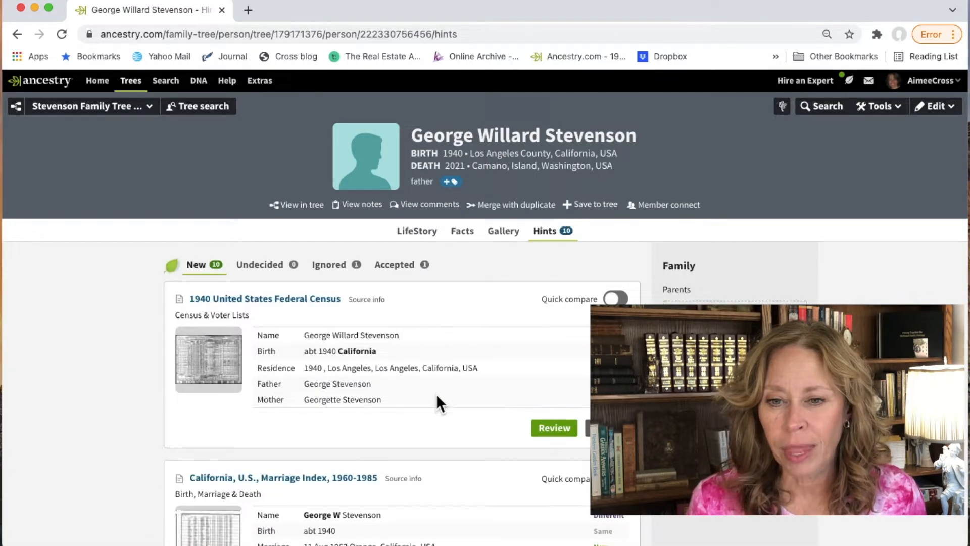
scroll(436, 393, "down", 1)
scroll(436, 393, "up", 1)
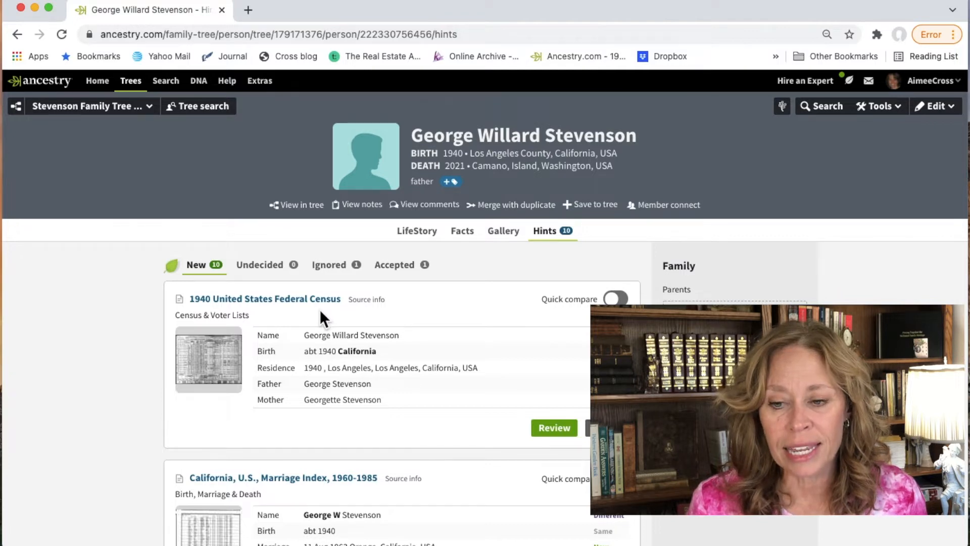
Step: Review the 1940 United States Federal Census hint's evaluation panel and open the full record
left_click(553, 428)
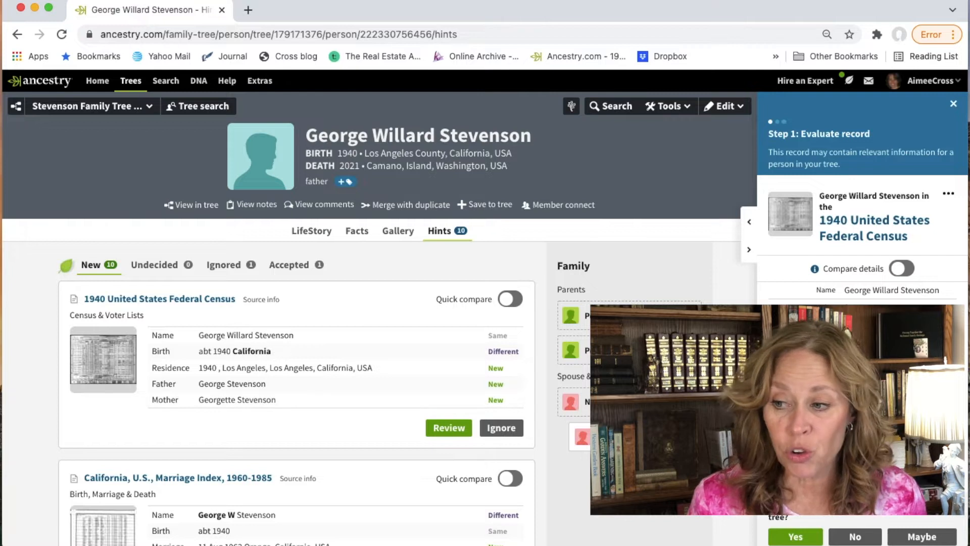
scroll(863, 197, "down", 2)
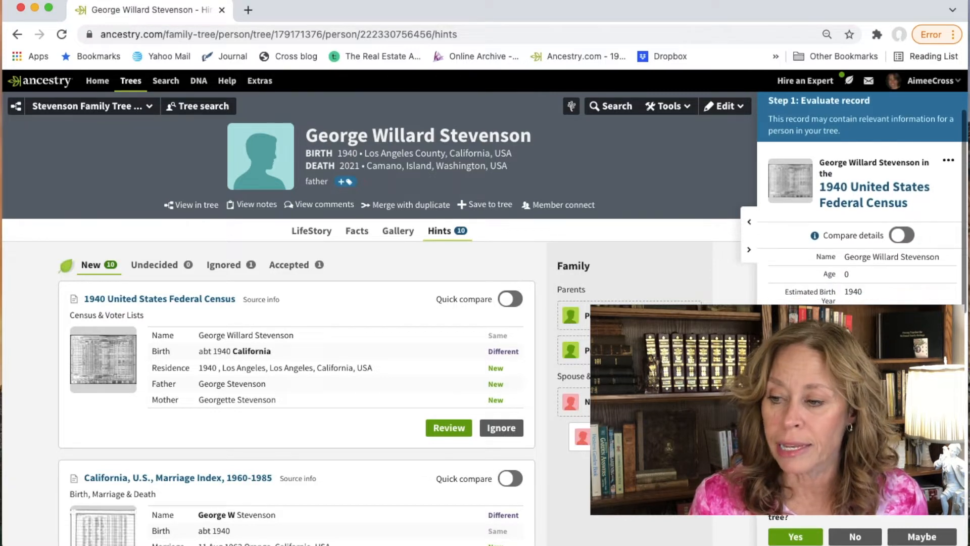
scroll(863, 197, "up", 2)
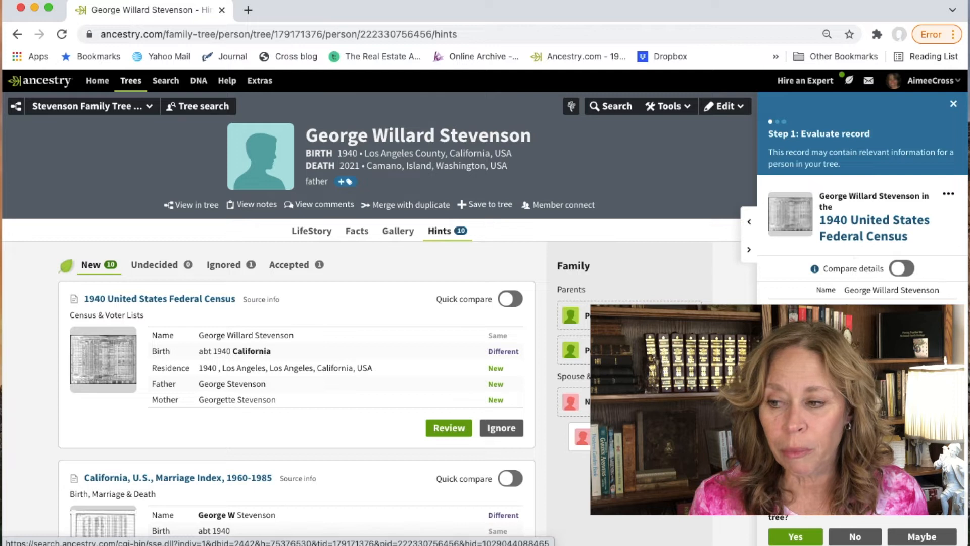
scroll(863, 202, "down", 5)
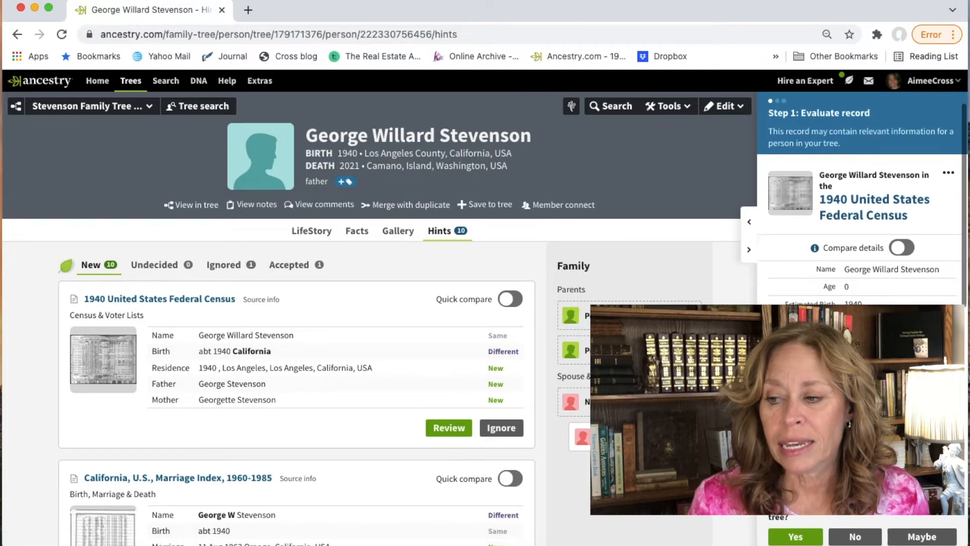
scroll(864, 202, "down", 5)
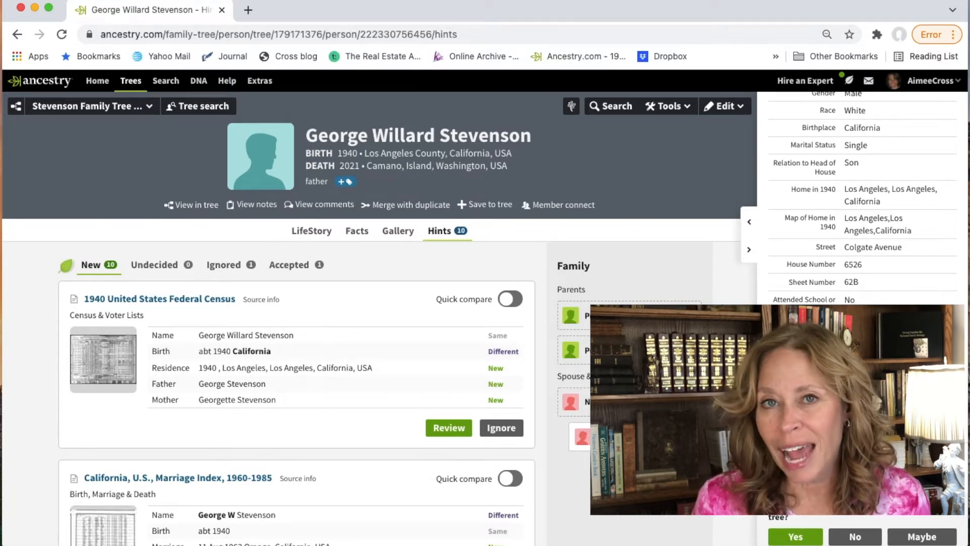
scroll(863, 202, "up", 8)
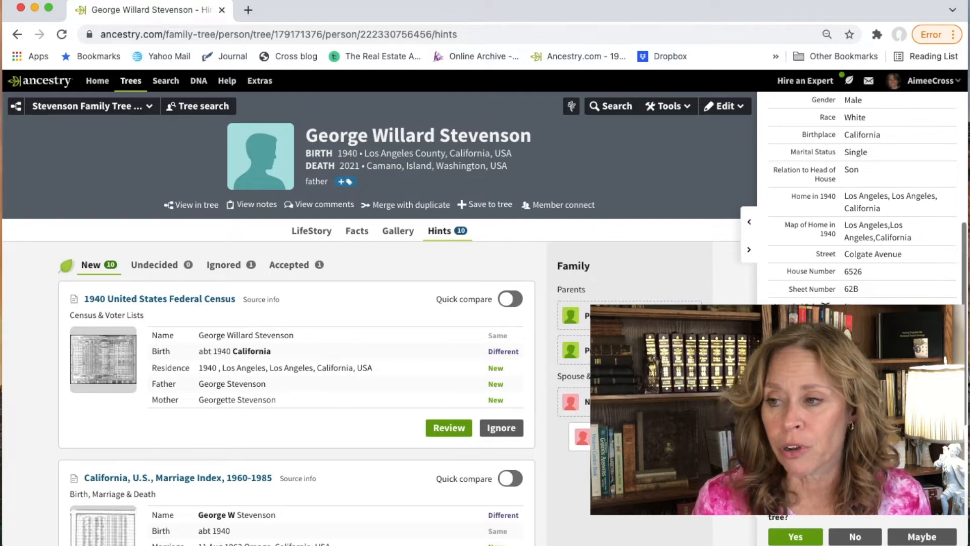
left_click(871, 237)
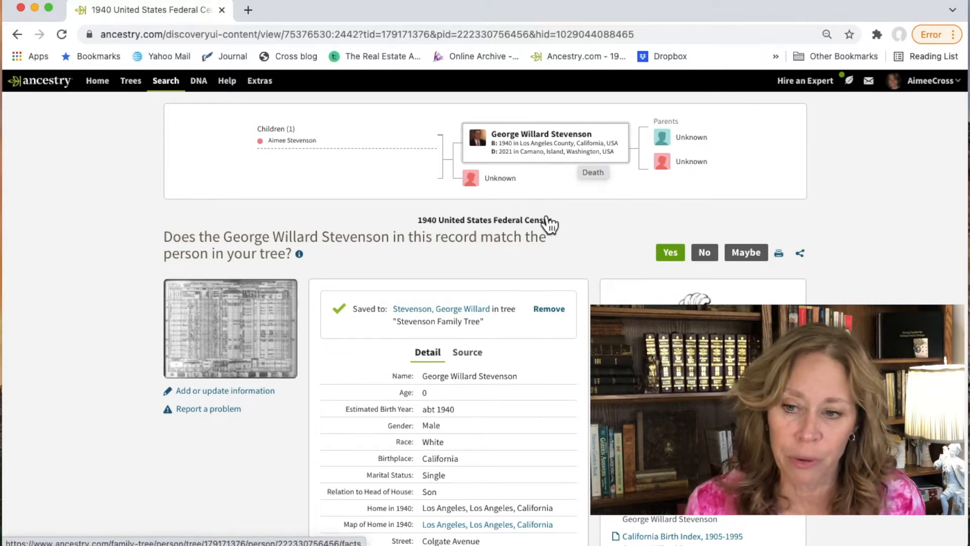
Step: Read through the 1940 census record details and open its page image in a new tab
scroll(493, 399, "down", 2)
scroll(494, 402, "down", 3)
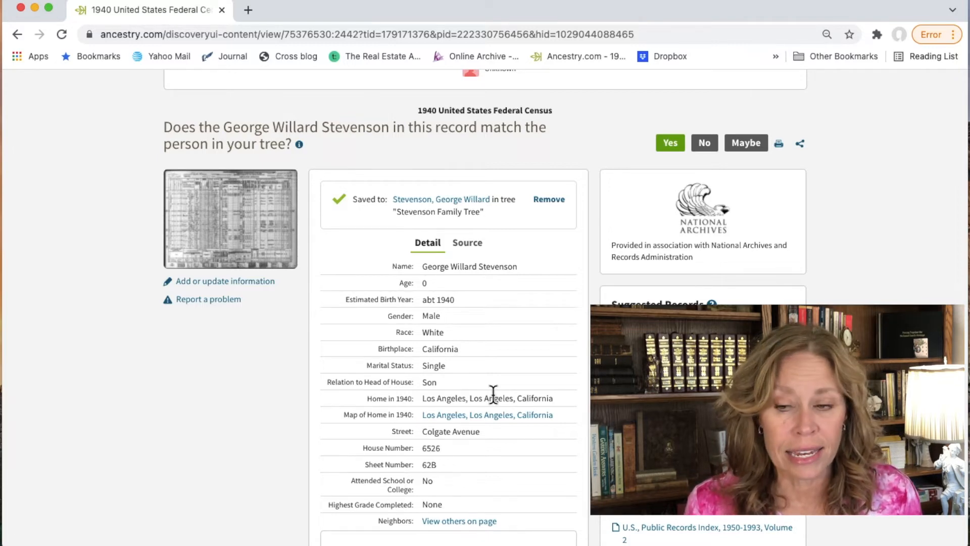
scroll(493, 392, "down", 4)
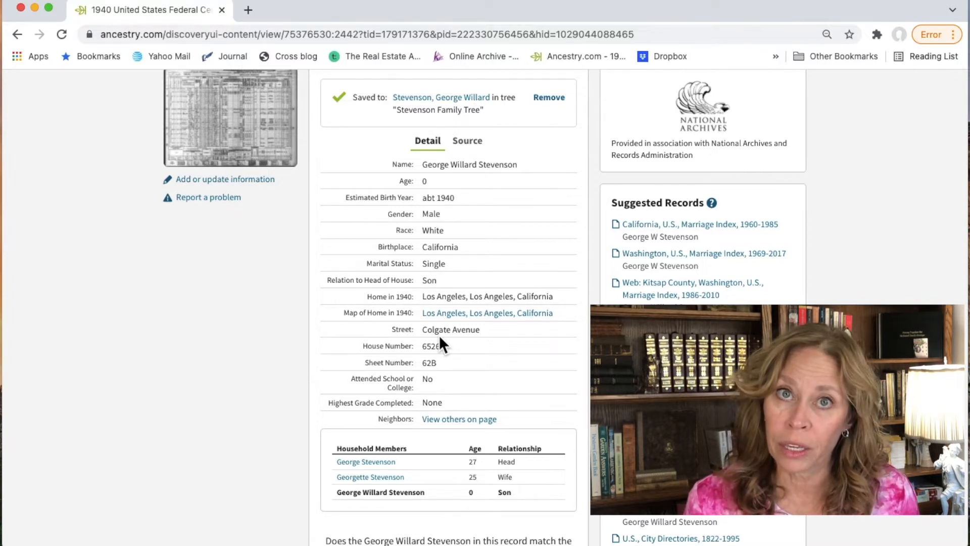
scroll(389, 272, "up", 3)
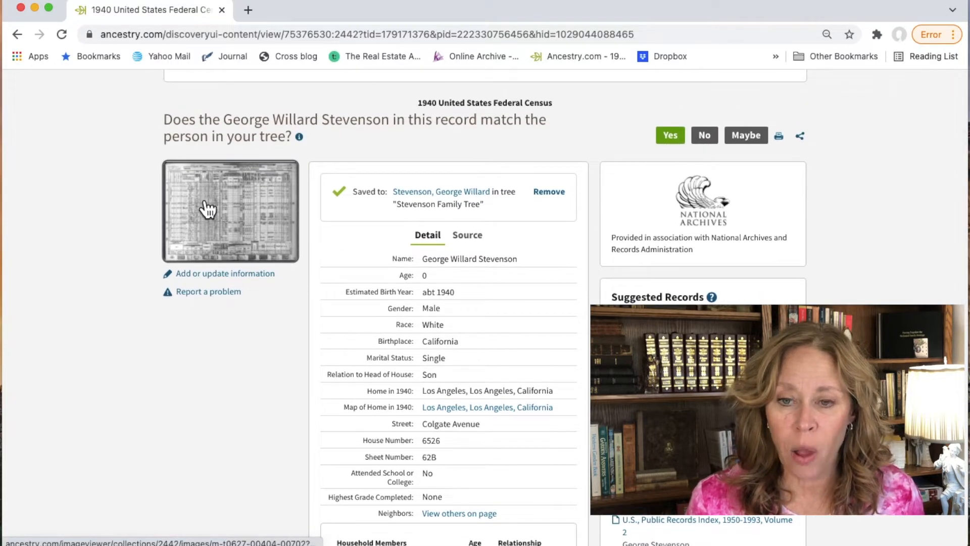
right_click(207, 207)
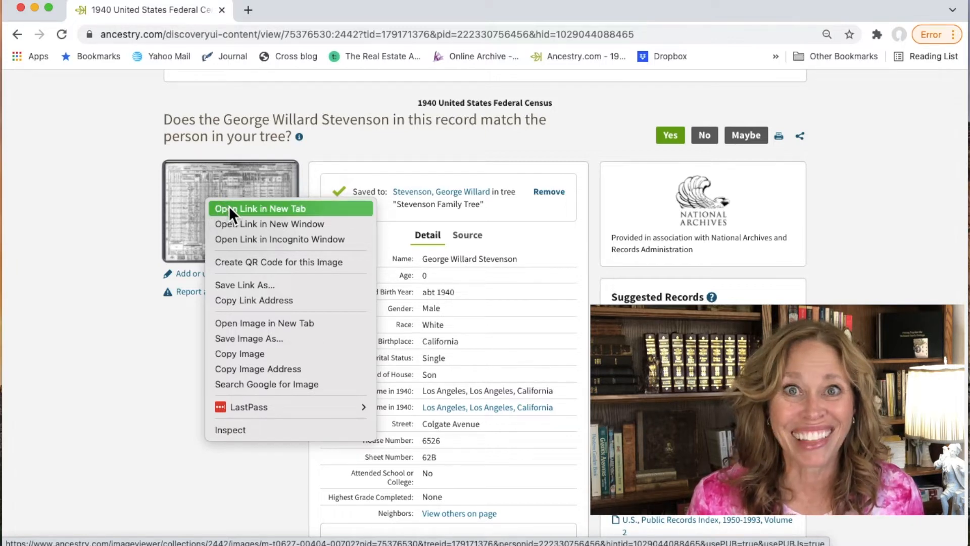
left_click(229, 207)
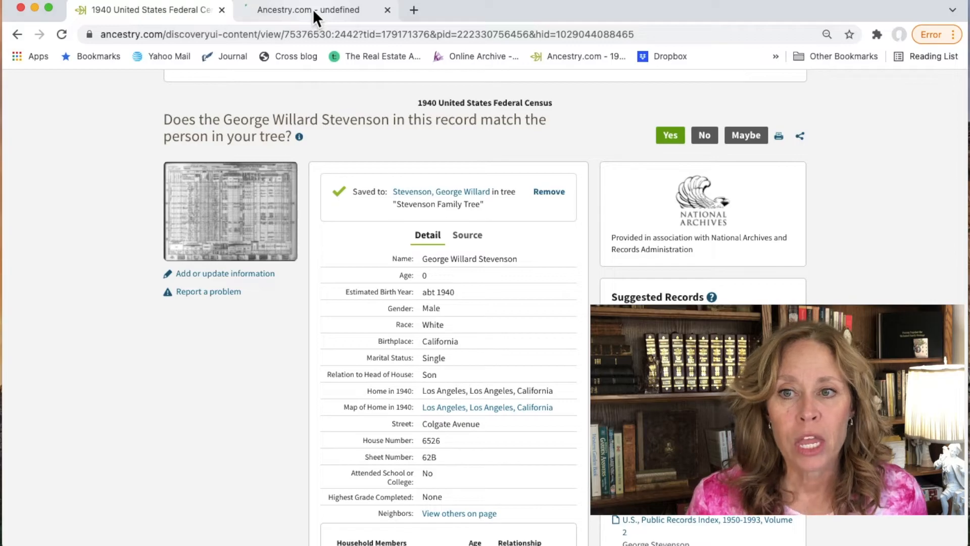
Step: Zoom the 1940 census image onto the Stevenson household rows and read their ages and birthplaces
left_click(314, 9)
left_click_drag(311, 306, 348, 415)
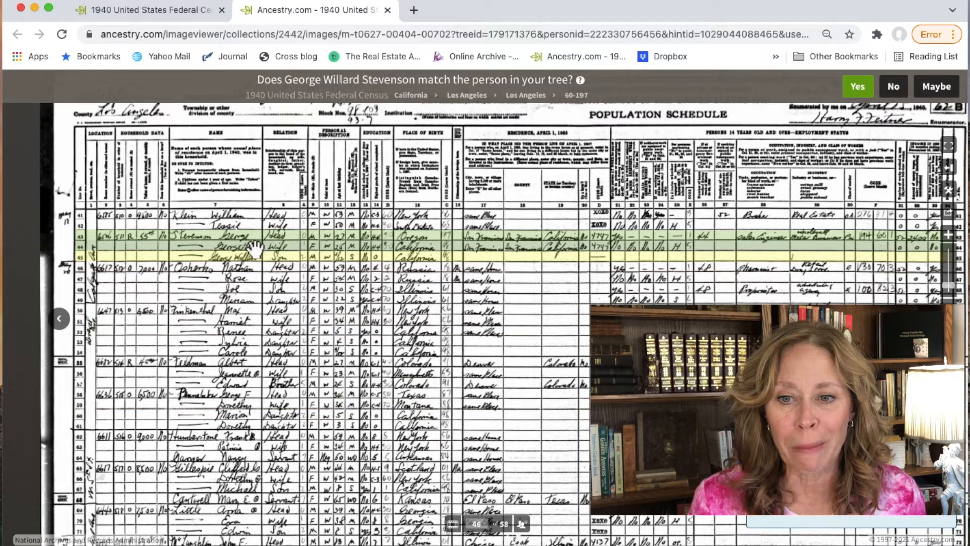
mouse_move(290, 286)
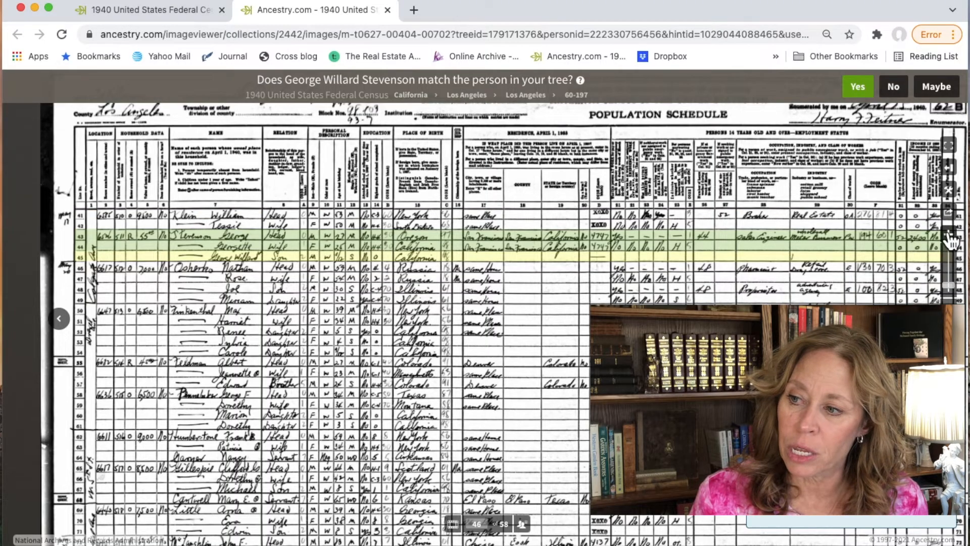
left_click(950, 238)
left_click_drag(197, 286, 286, 329)
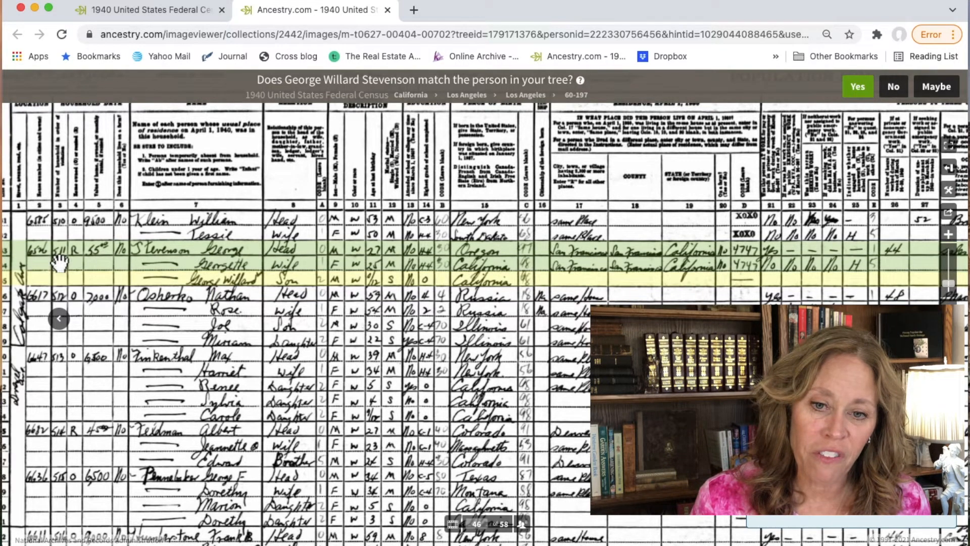
mouse_move(59, 263)
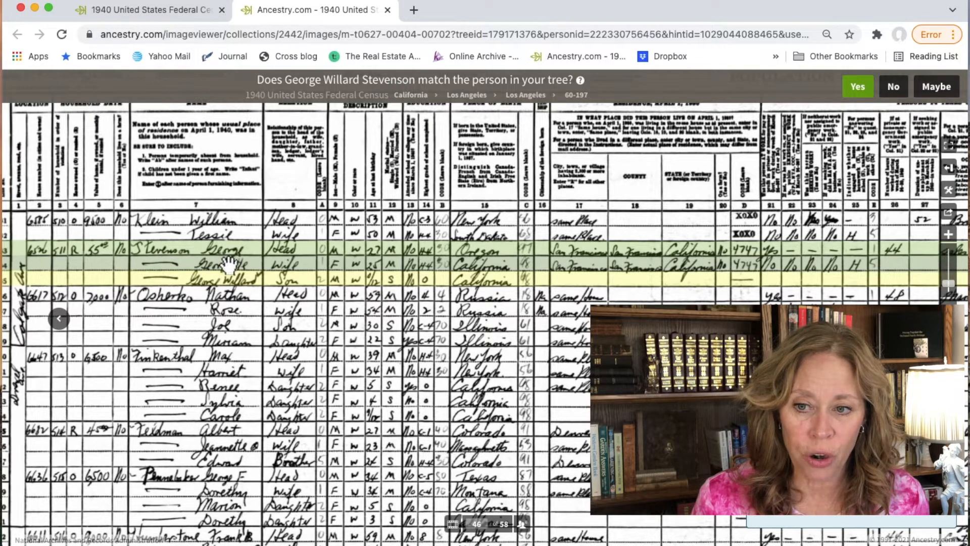
mouse_move(377, 260)
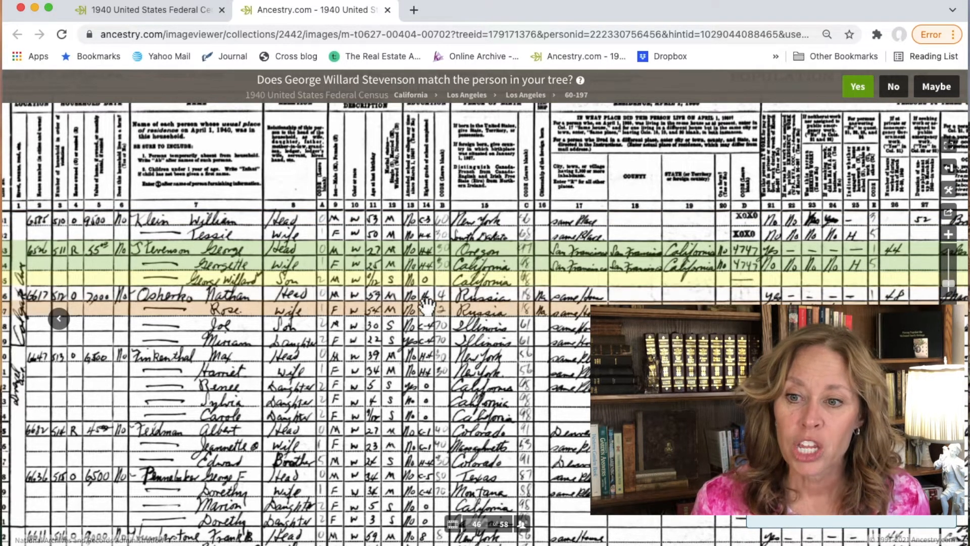
mouse_move(427, 303)
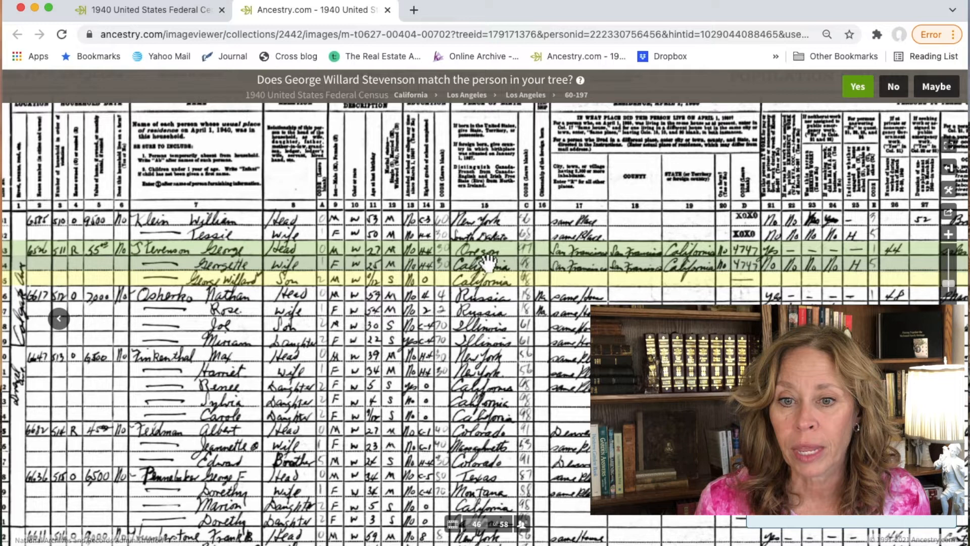
mouse_move(509, 251)
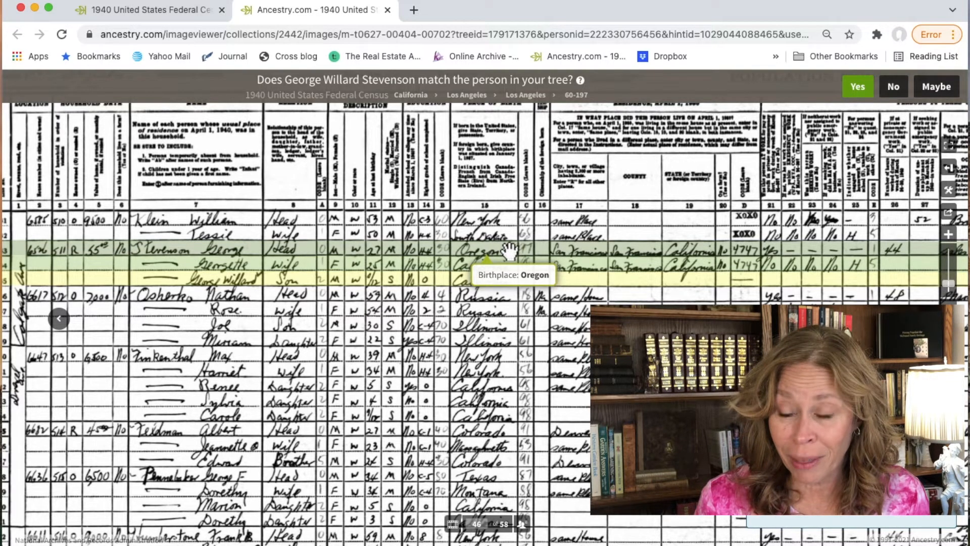
mouse_move(505, 274)
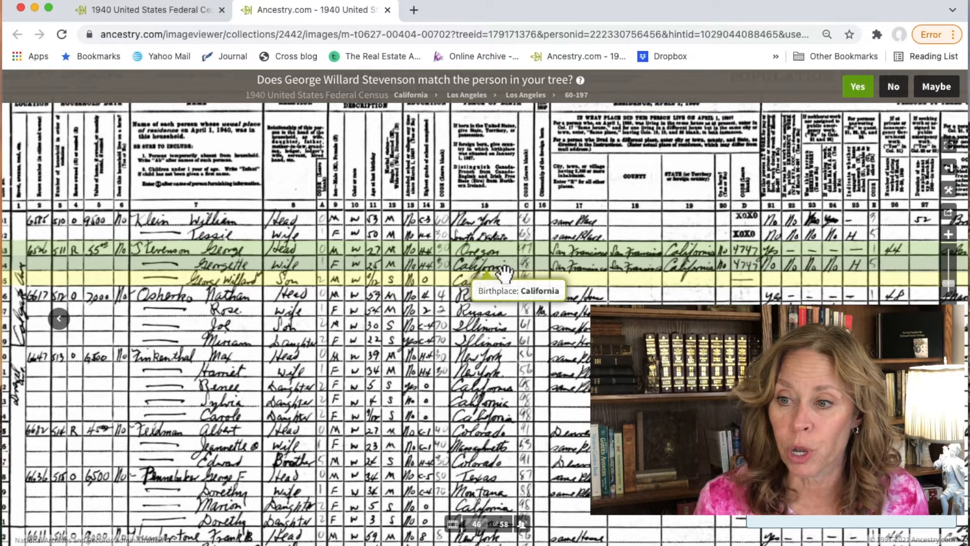
mouse_move(589, 269)
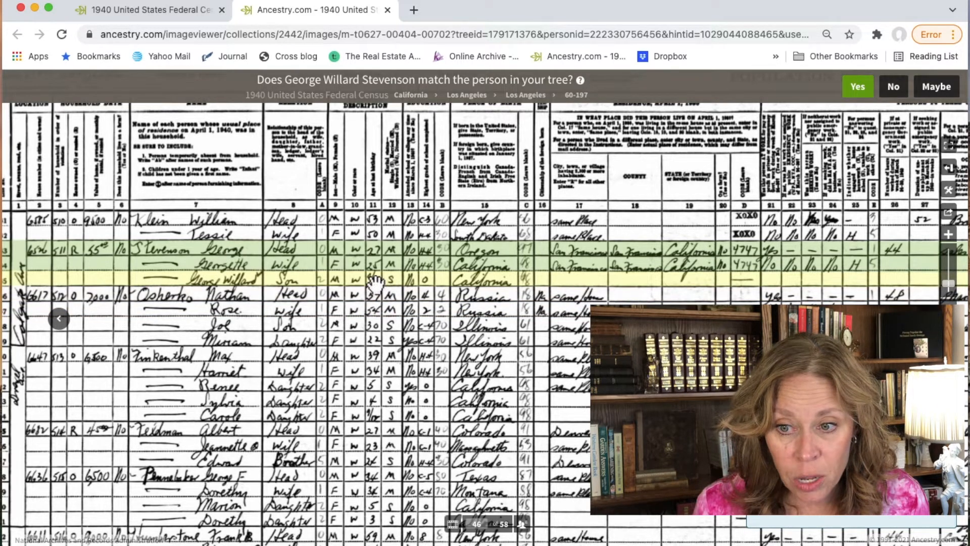
Step: Inspect the census header, employment, birthplace and name columns, then go back to the record tab
left_click_drag(583, 189, 585, 331)
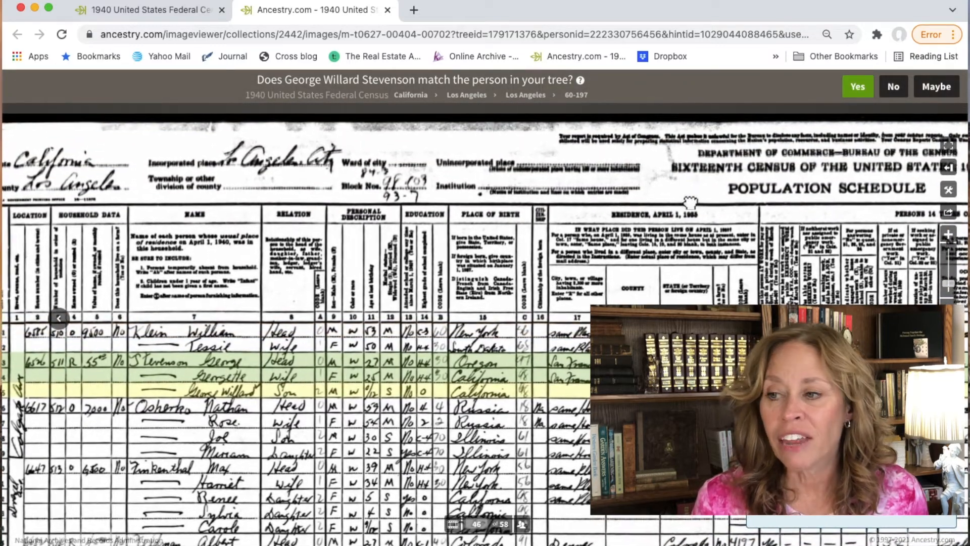
left_click_drag(690, 202, 194, 184)
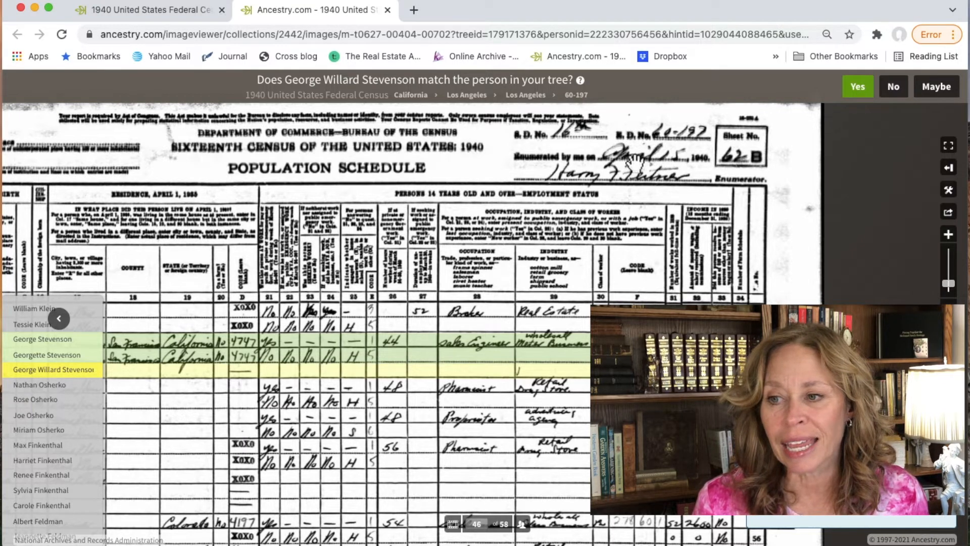
left_click_drag(436, 265, 644, 258)
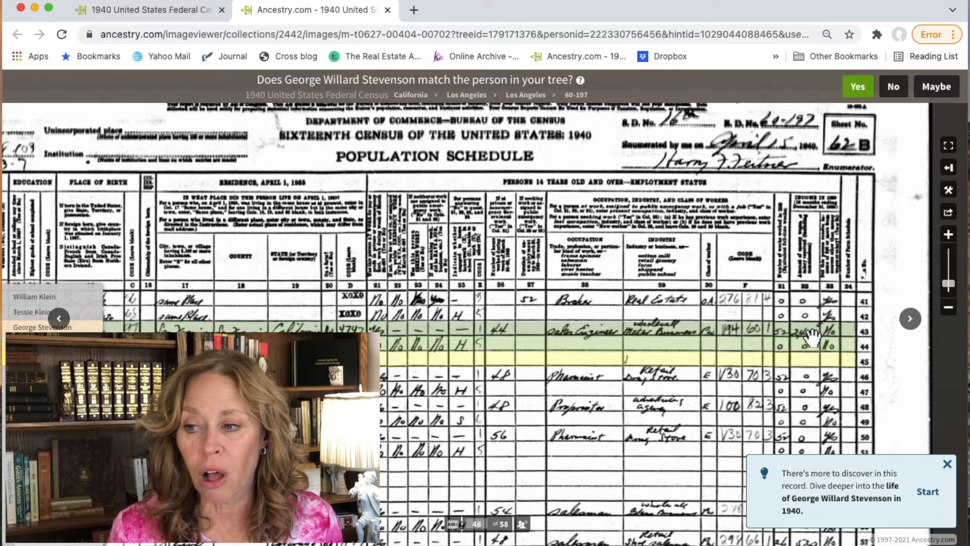
mouse_move(811, 336)
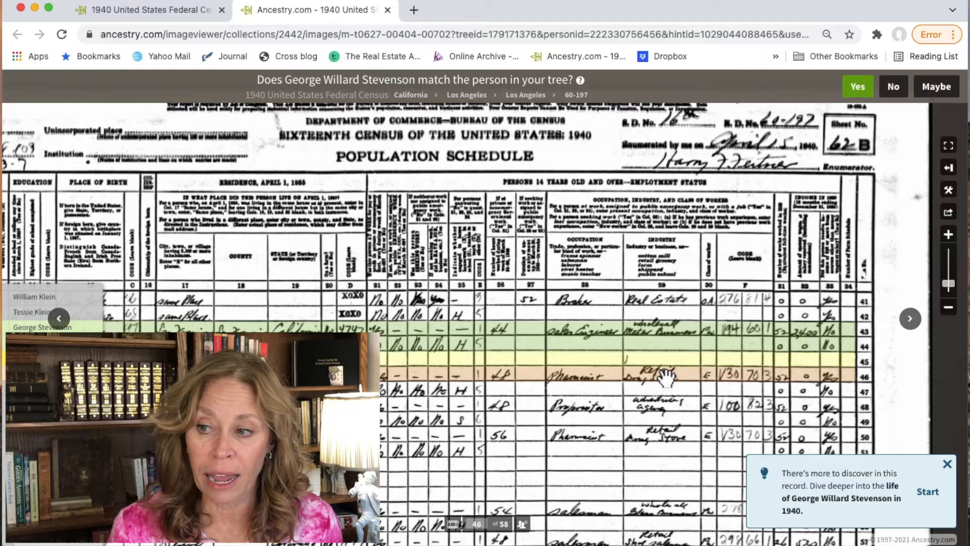
left_click_drag(571, 363, 825, 349)
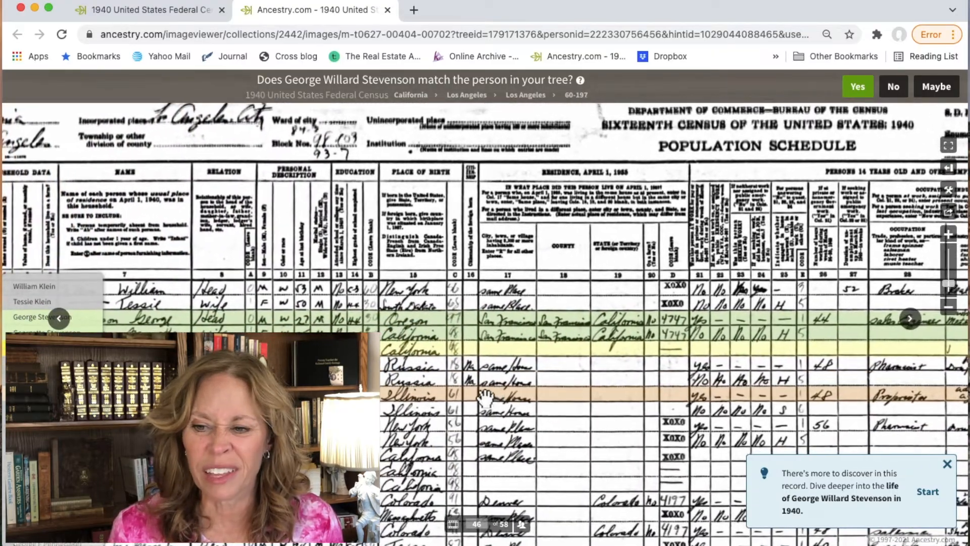
left_click_drag(485, 397, 604, 380)
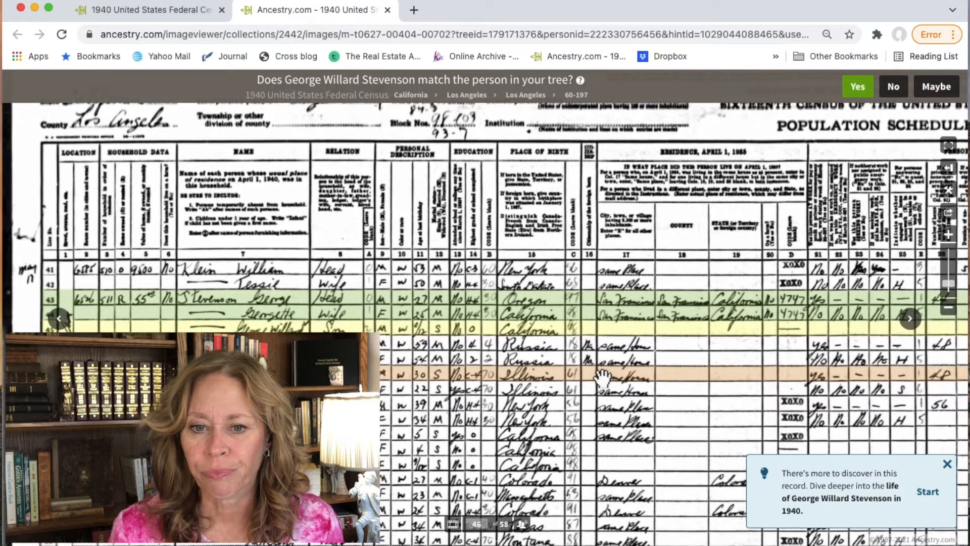
left_click(162, 6)
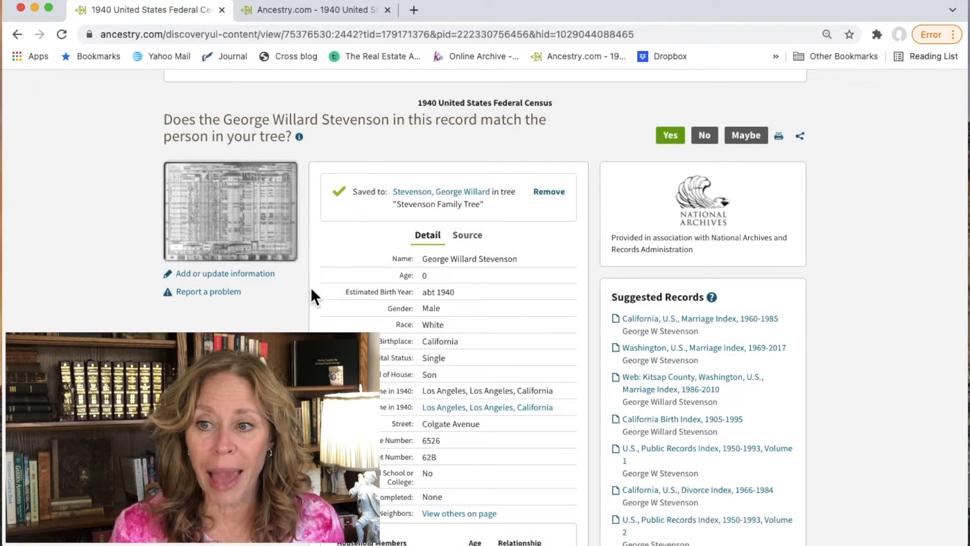
Step: Confirm the 1940 census match, leaving Birth Date unchecked to keep the tree's 1940 birth date
left_click(678, 142)
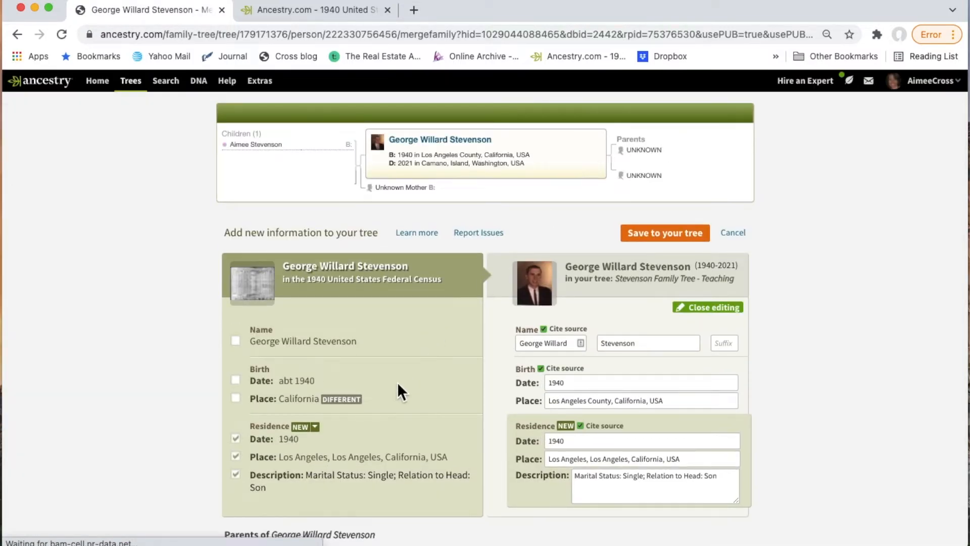
scroll(398, 384, "down", 5)
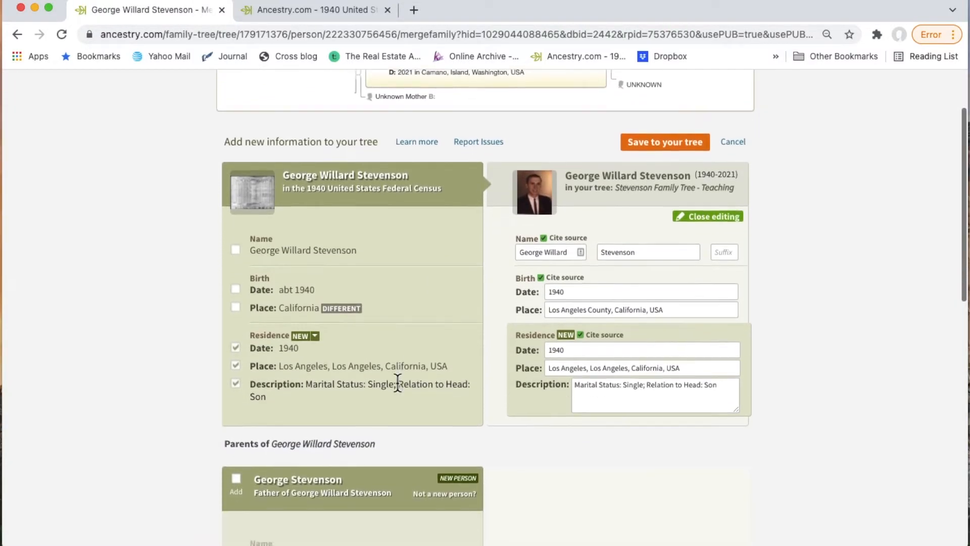
scroll(397, 382, "down", 1)
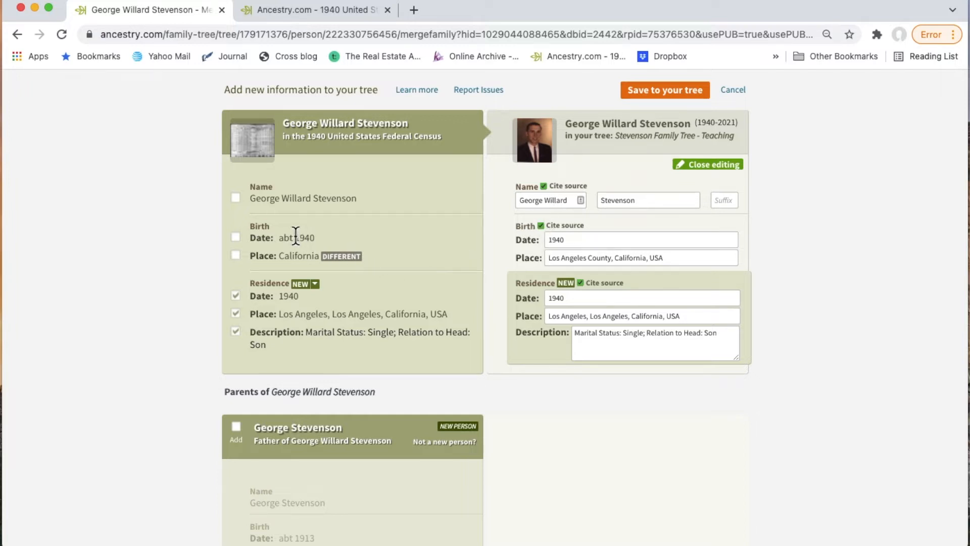
left_click(235, 238)
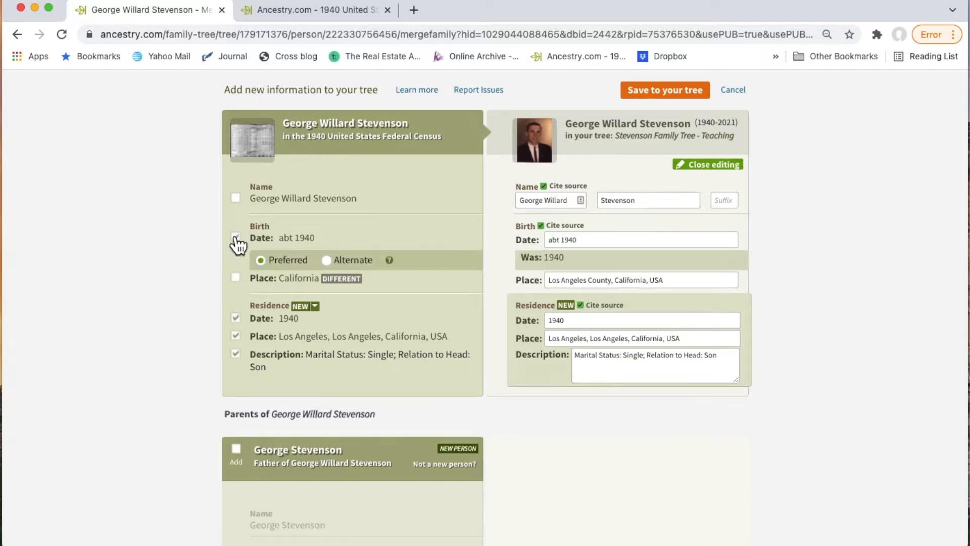
left_click(235, 238)
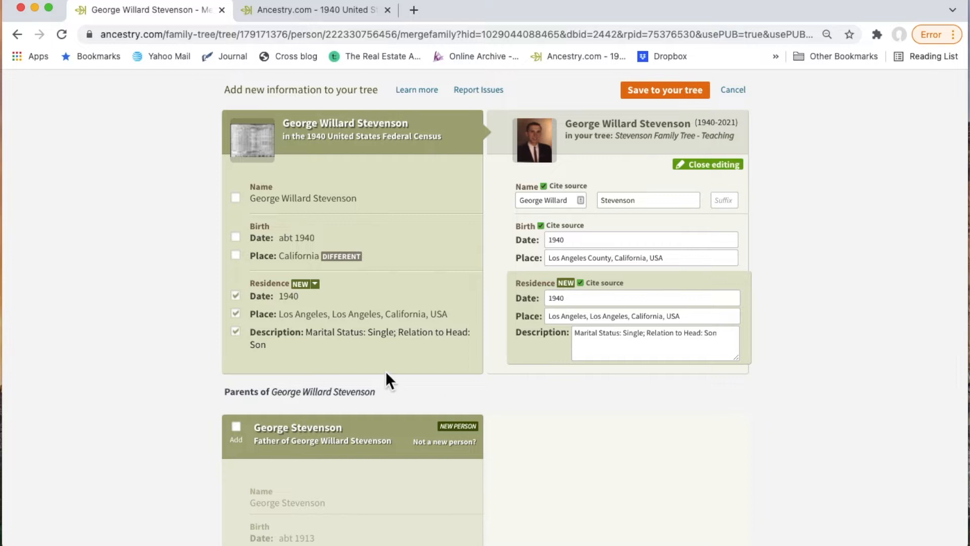
scroll(386, 374, "down", 3)
scroll(386, 380, "down", 2)
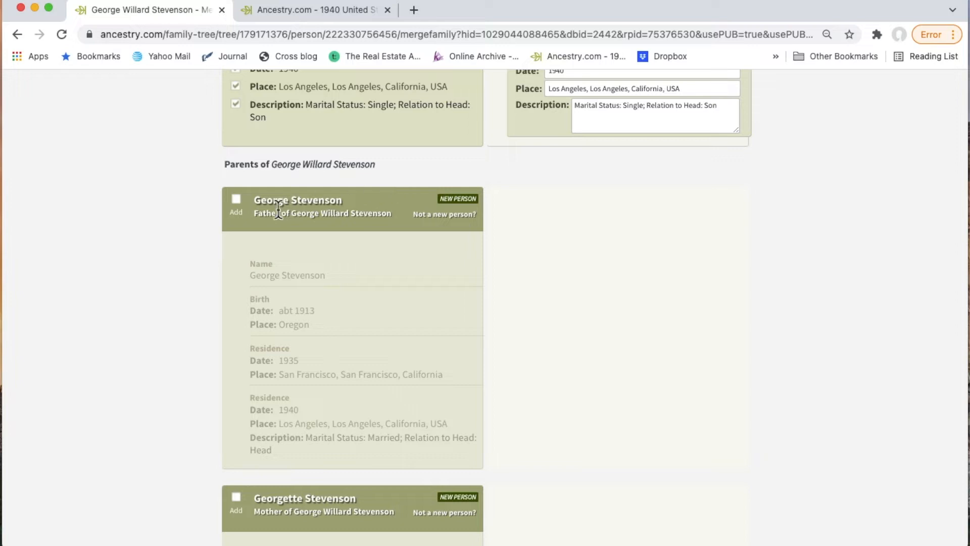
left_click(236, 199)
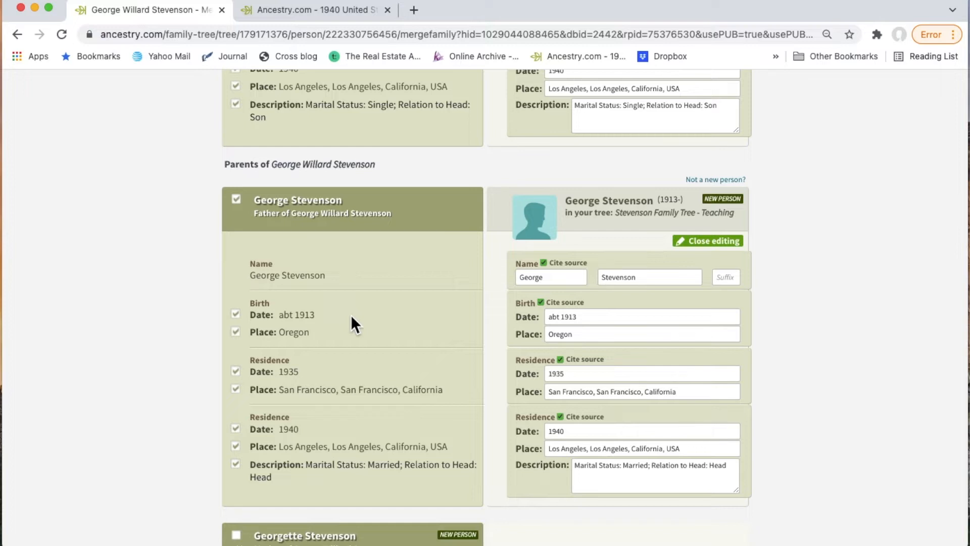
scroll(351, 314, "down", 3)
scroll(351, 314, "down", 2)
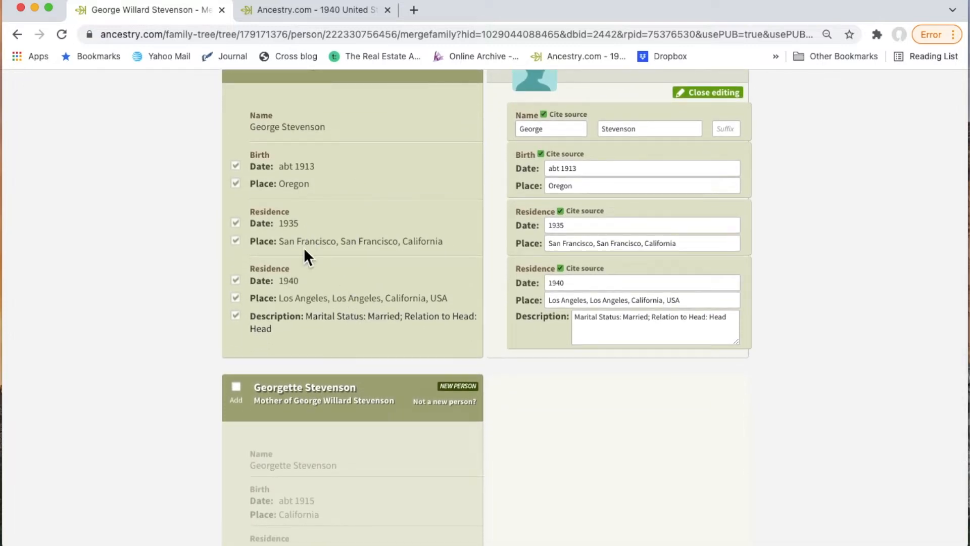
scroll(364, 260, "down", 3)
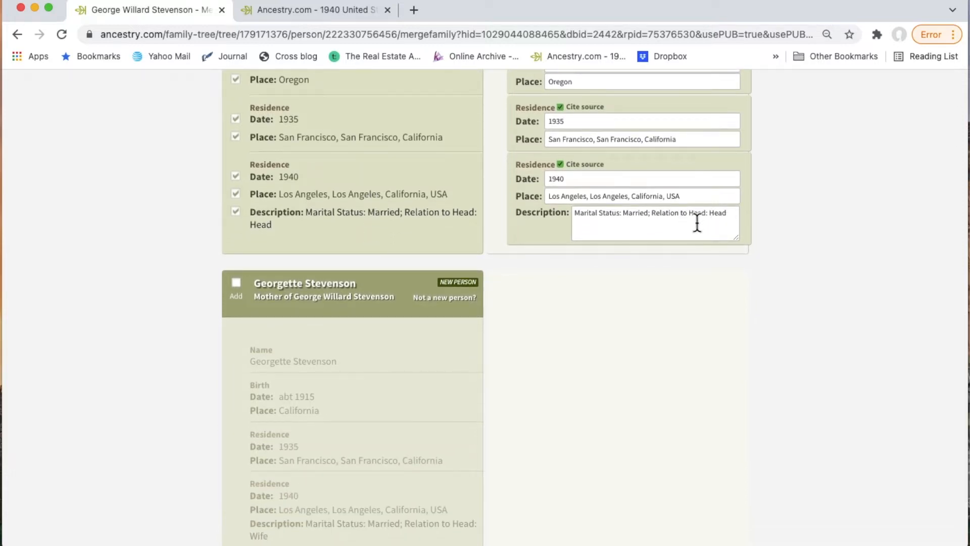
left_click(235, 284)
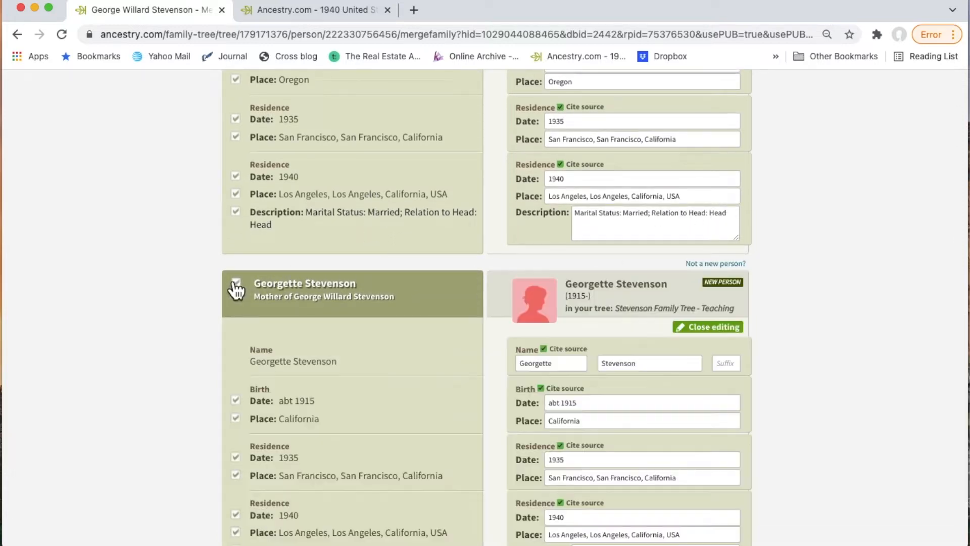
scroll(436, 395, "down", 3)
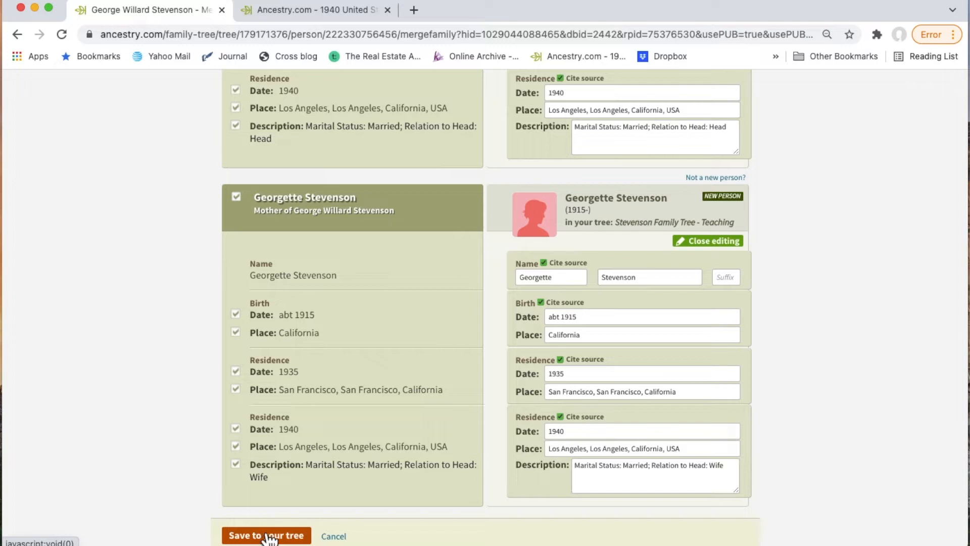
left_click(287, 535)
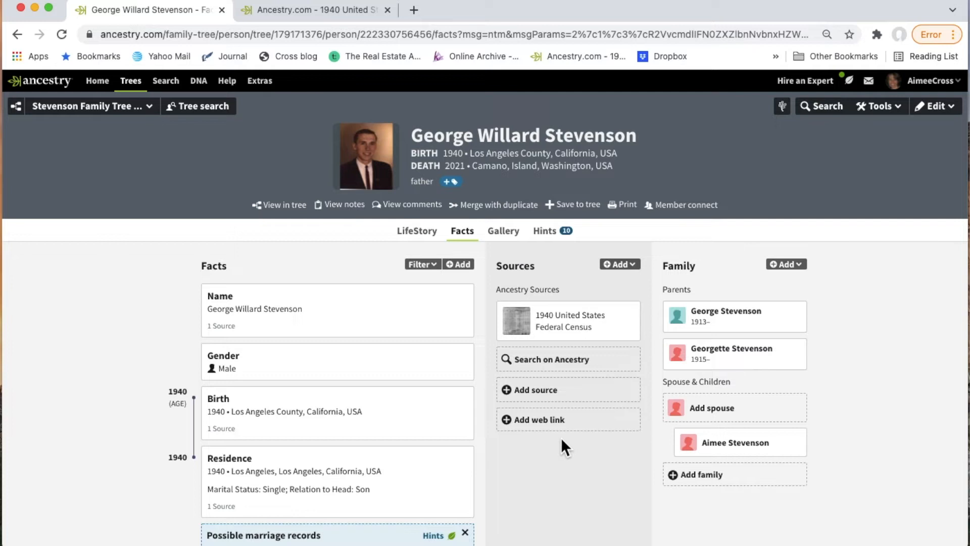
left_click(546, 231)
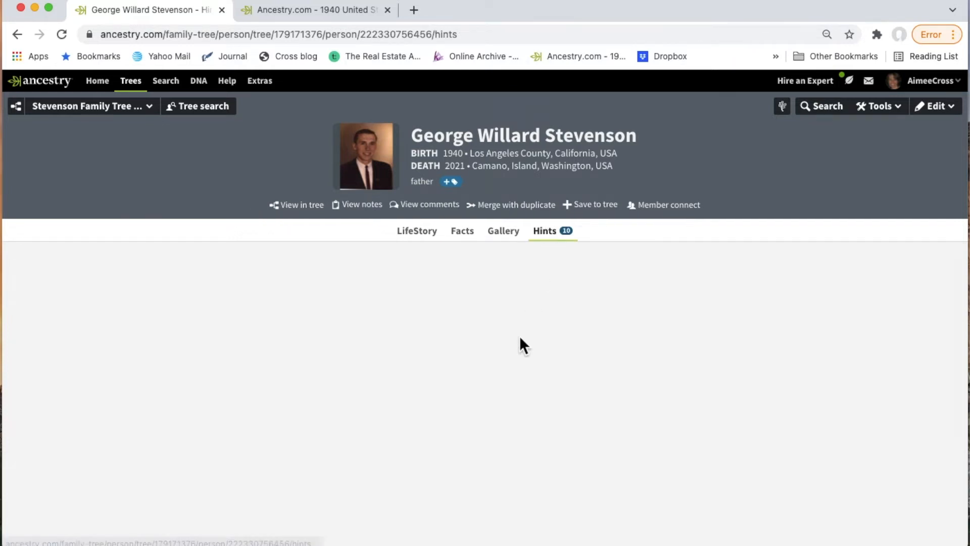
Step: Review the California Birth Index, 1905-1995 hint and open its full record
scroll(520, 336, "down", 2)
scroll(520, 335, "down", 5)
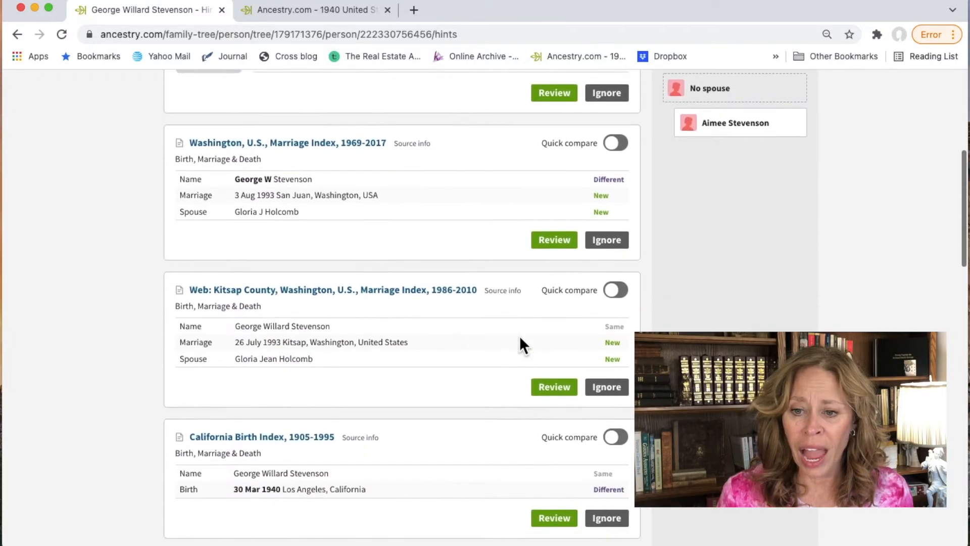
scroll(520, 336, "down", 6)
scroll(519, 336, "down", 1)
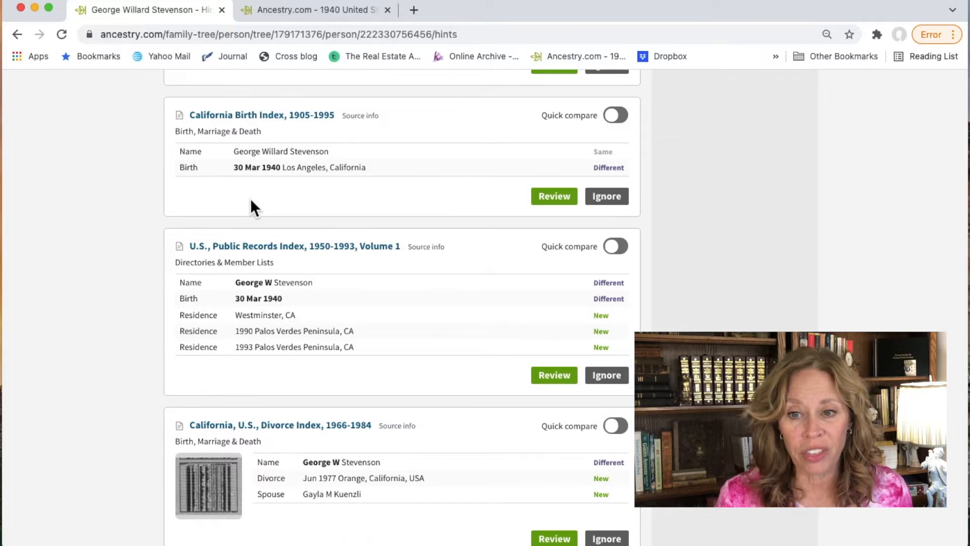
left_click(556, 201)
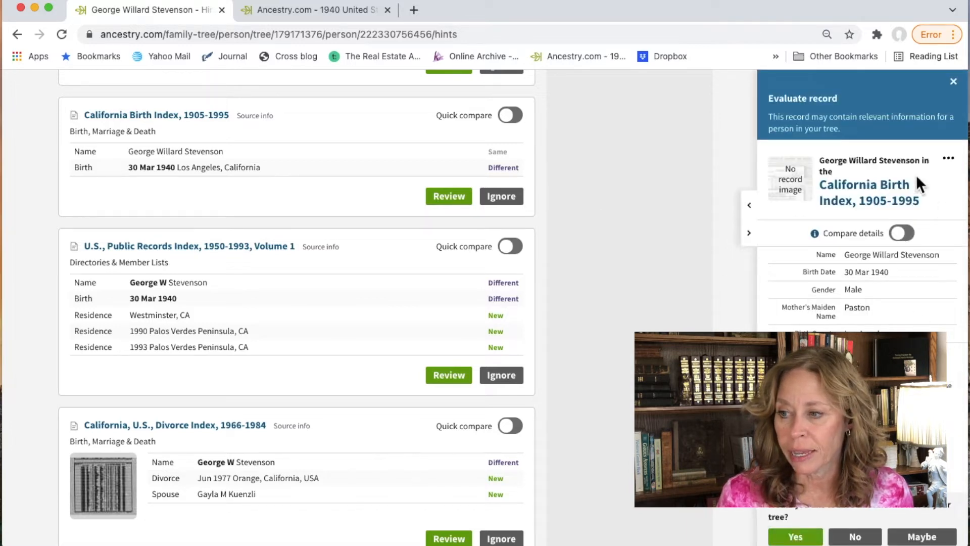
left_click(854, 201)
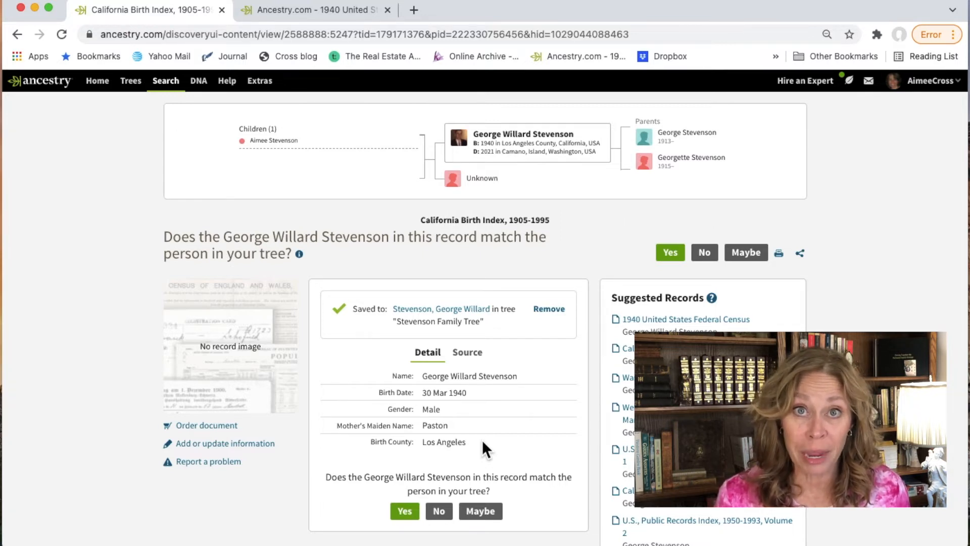
Step: Accept the California Birth Index match with 30 Mar 1940 as the preferred birth date, and save
left_click(405, 511)
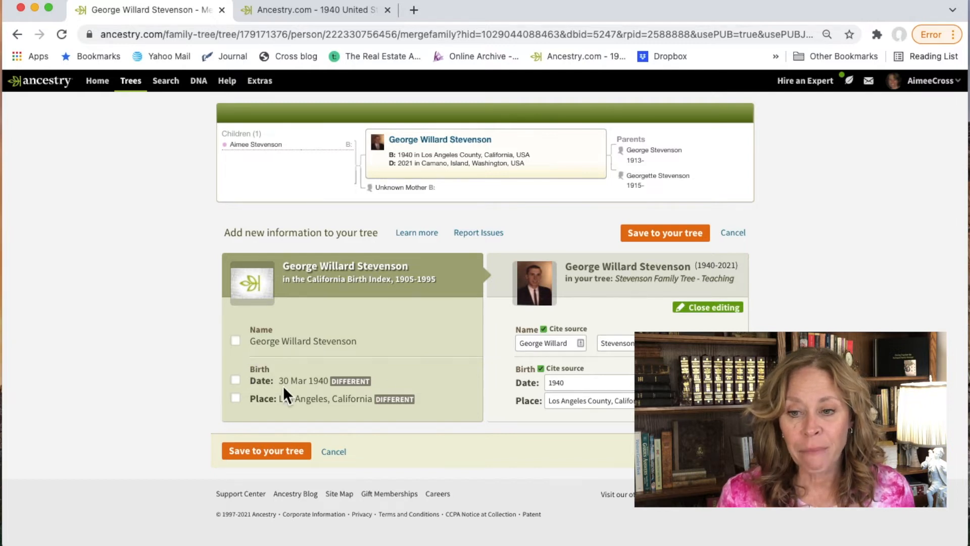
left_click(236, 381)
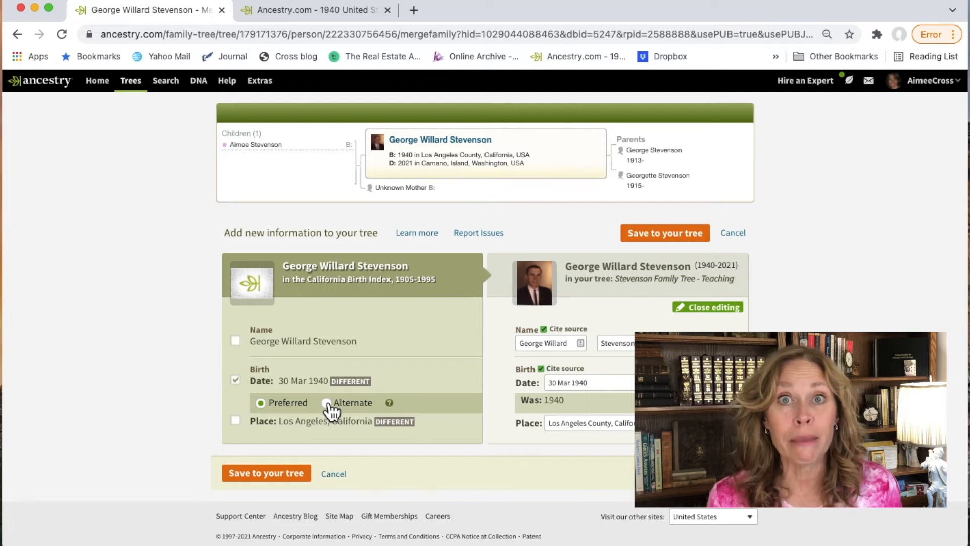
scroll(304, 435, "down", 1)
left_click(278, 464)
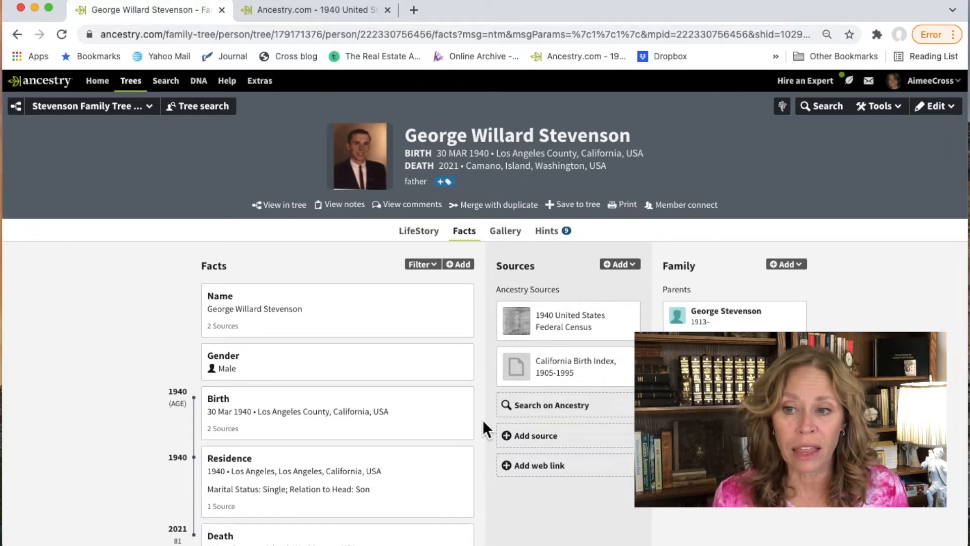
Step: Set the birth place to Los Angeles, Los Angeles, California, USA with description 'Know the city per family records.'
mouse_move(457, 426)
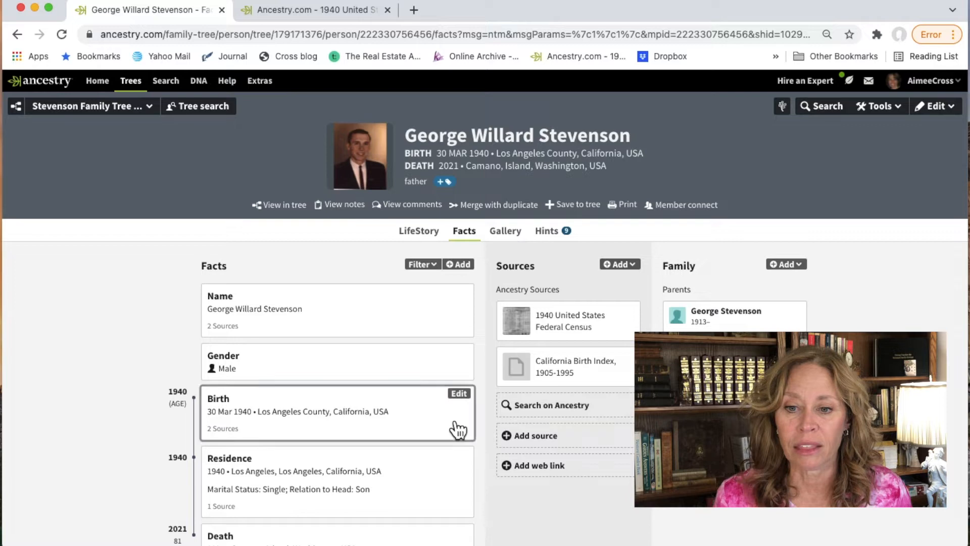
left_click(458, 395)
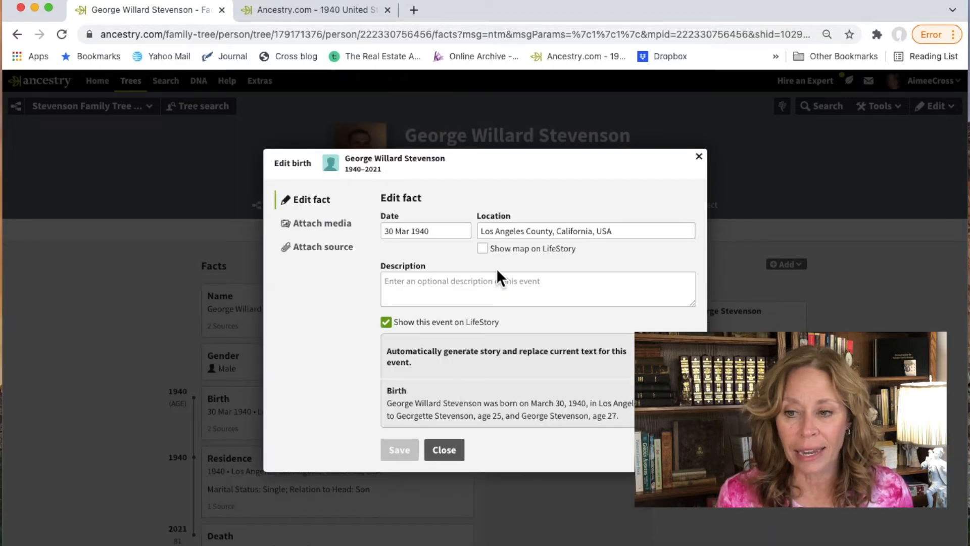
left_click(479, 231)
type("Los Angel")
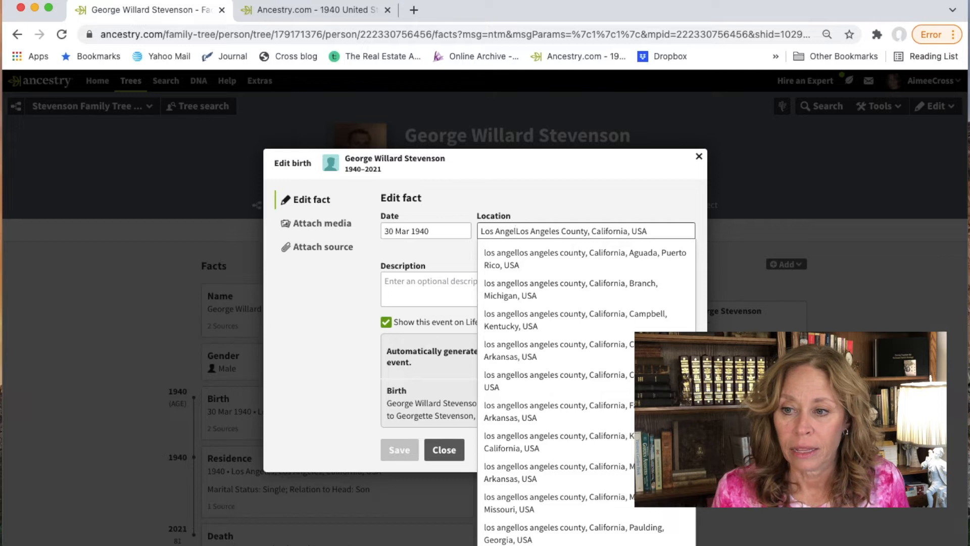
type("es,")
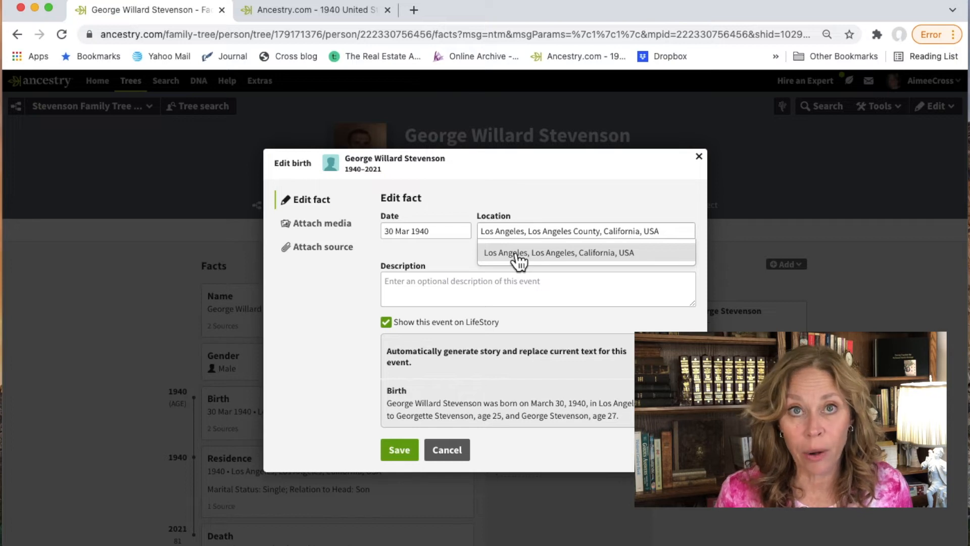
left_click(518, 253)
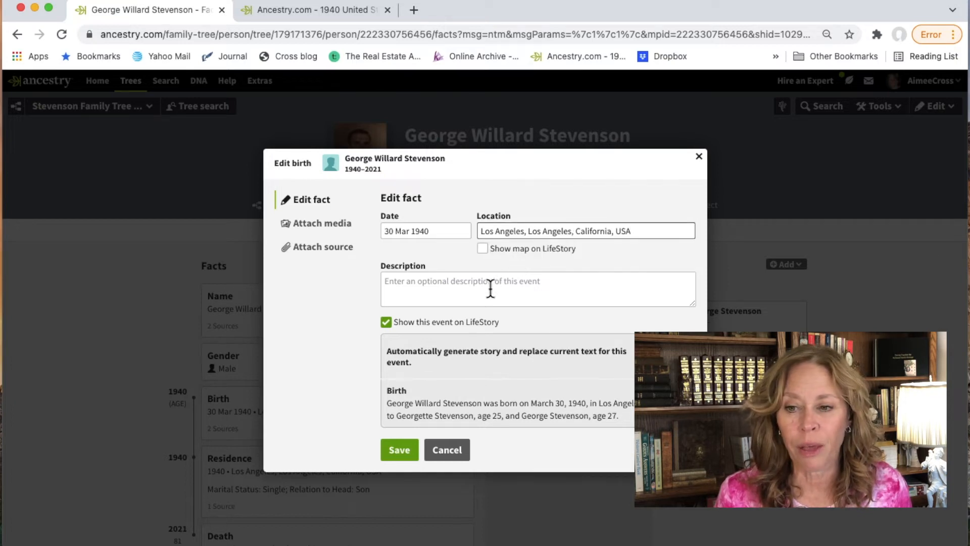
left_click(411, 286)
type("K")
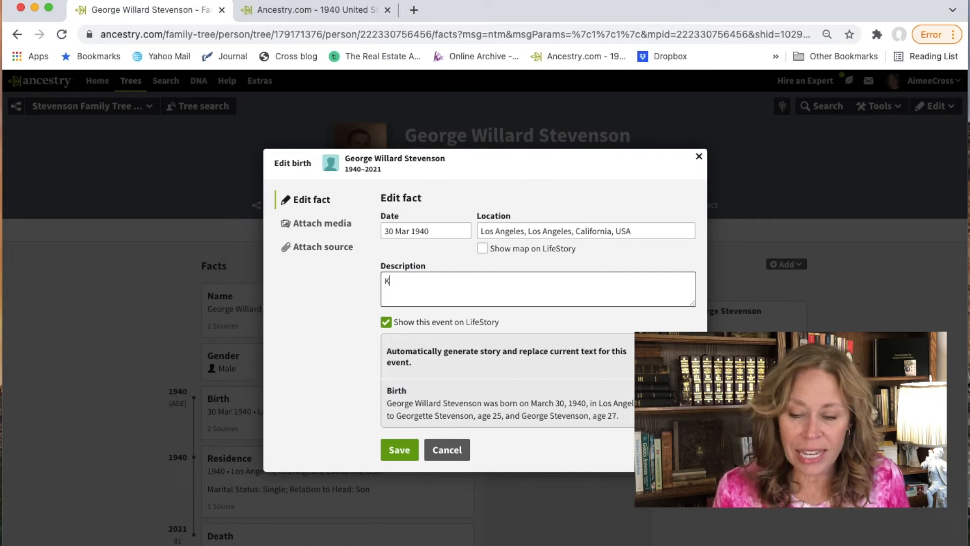
type("now the city p")
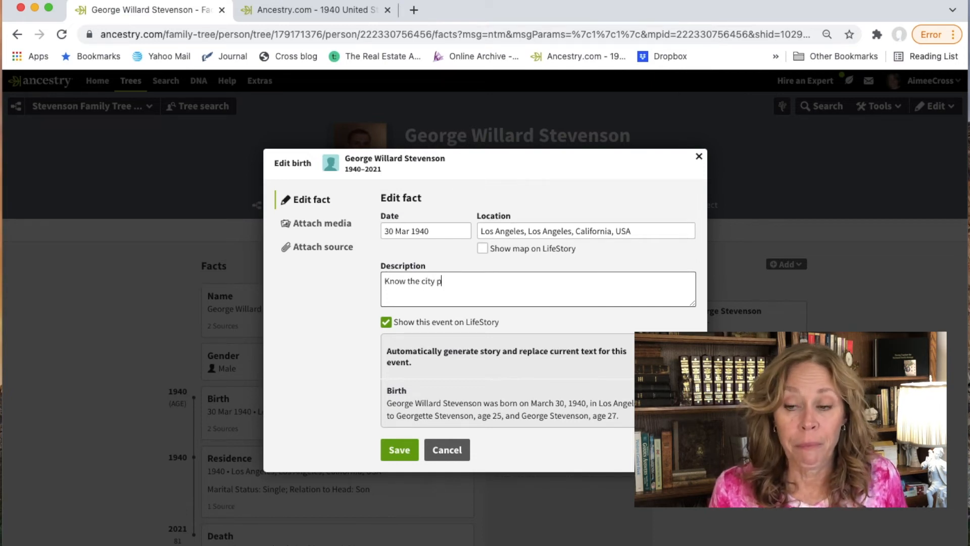
type("er family reco")
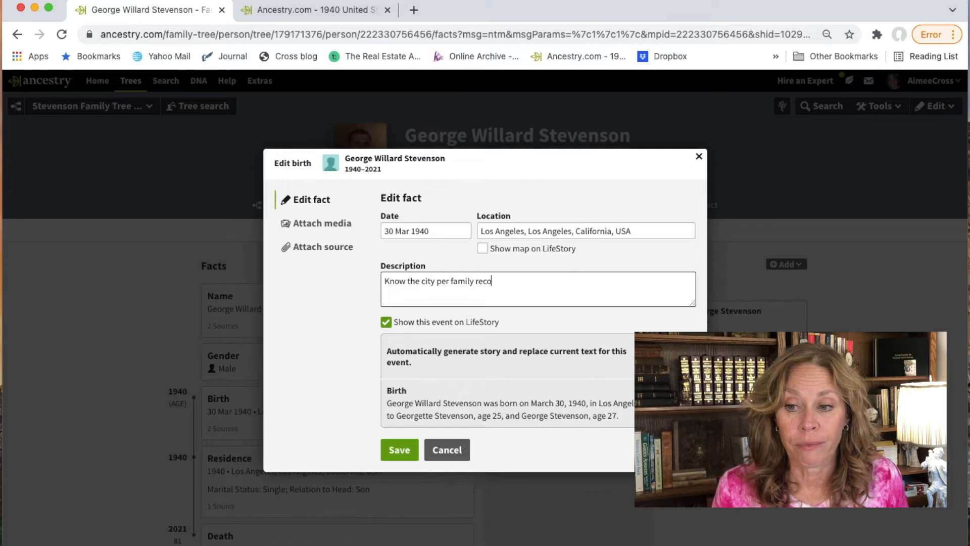
type("rds.")
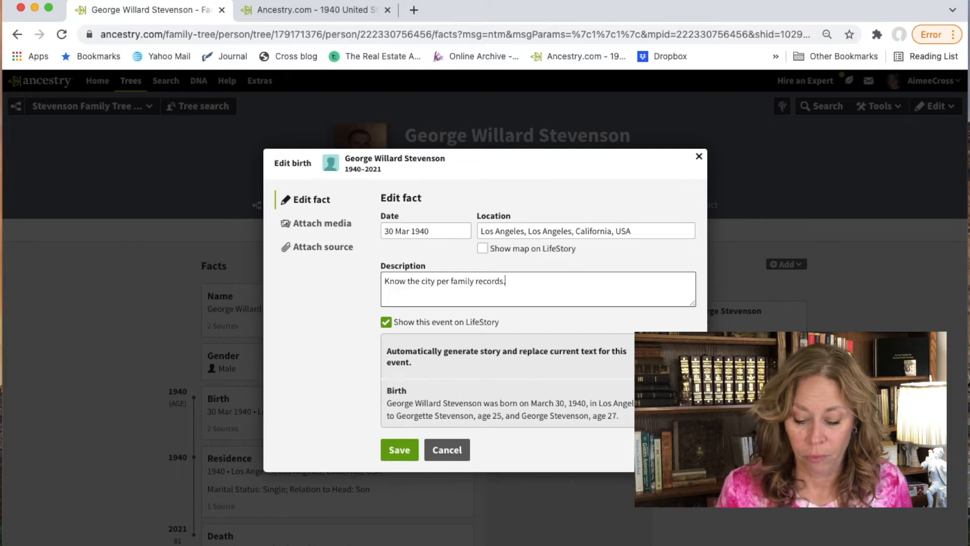
left_click(404, 449)
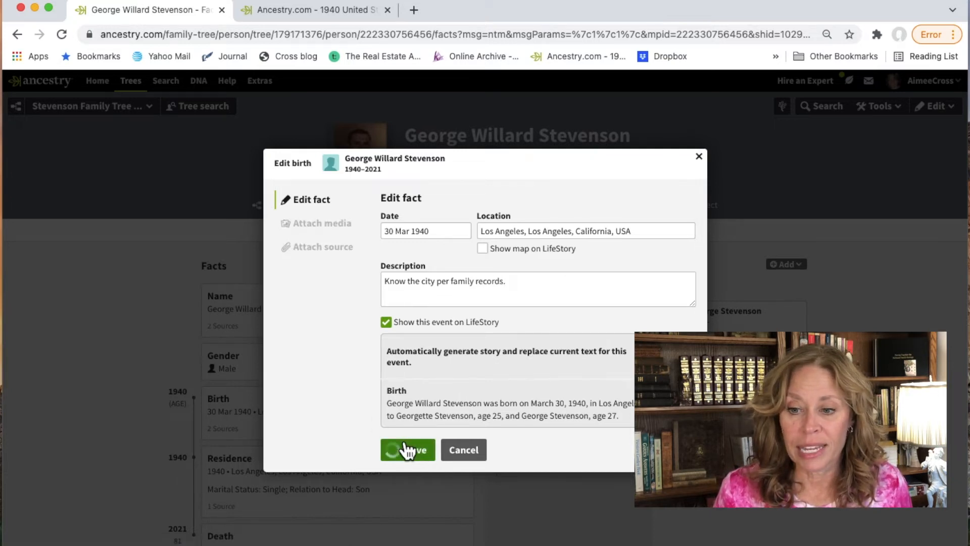
left_click(444, 474)
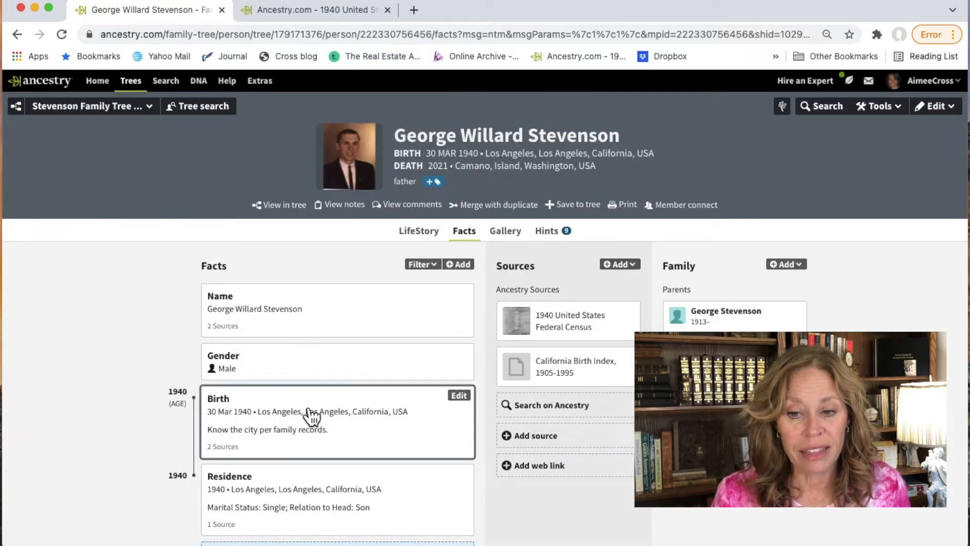
left_click(369, 439)
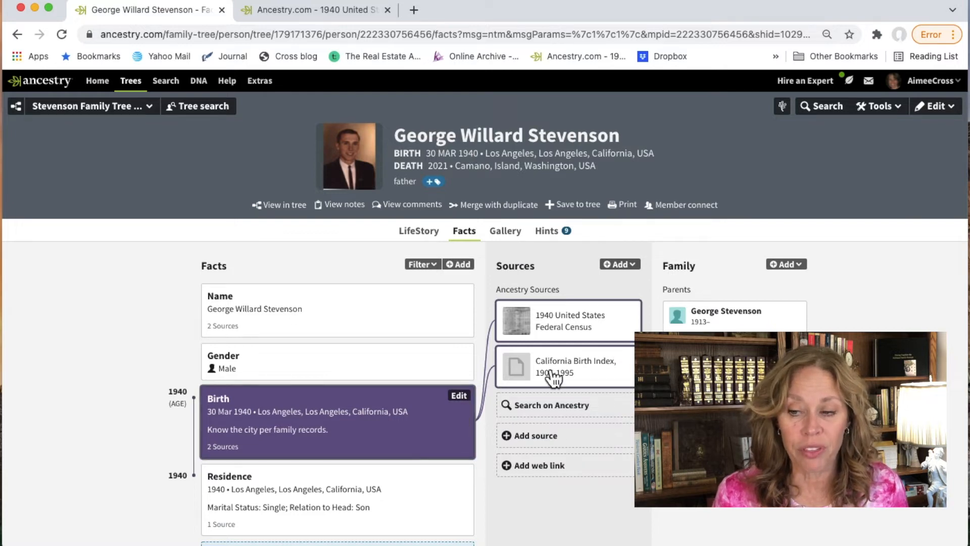
left_click(623, 355)
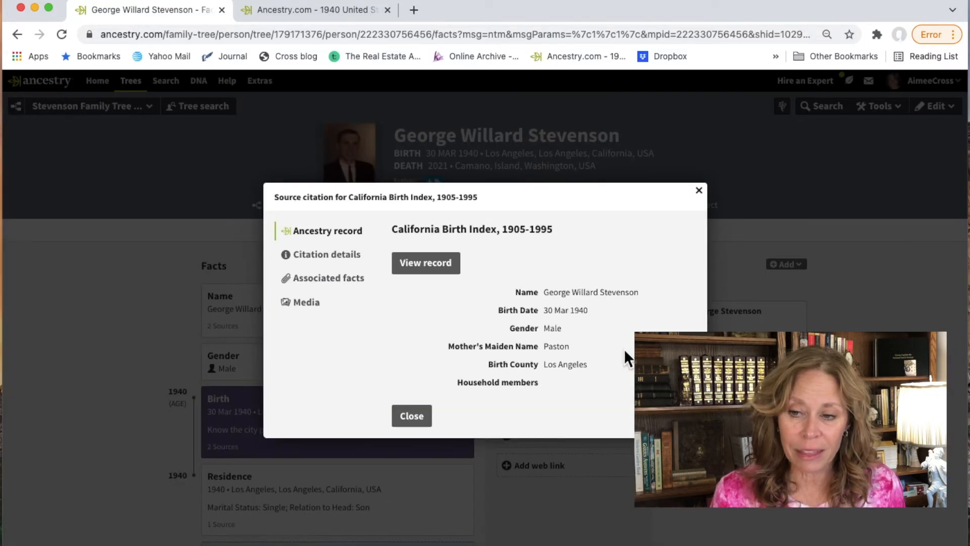
left_click(700, 193)
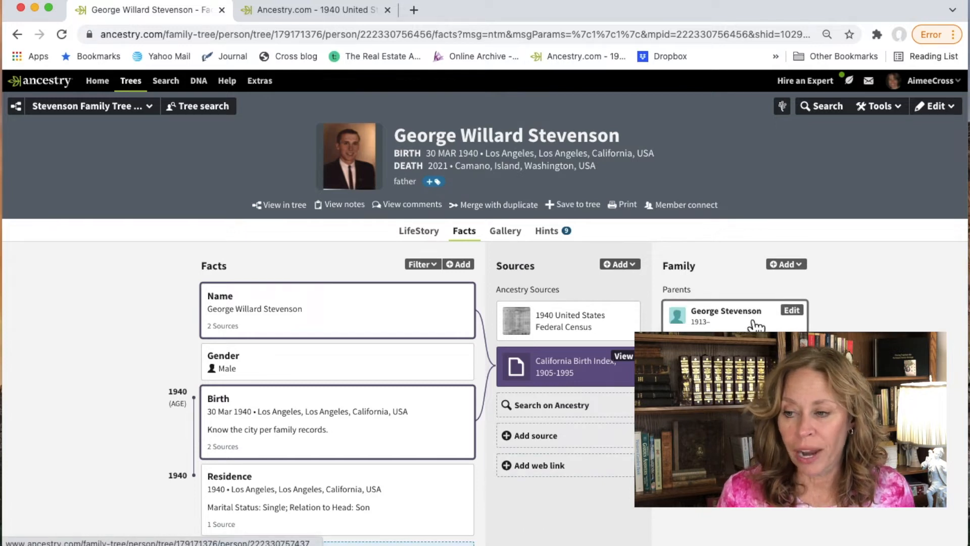
left_click(725, 344)
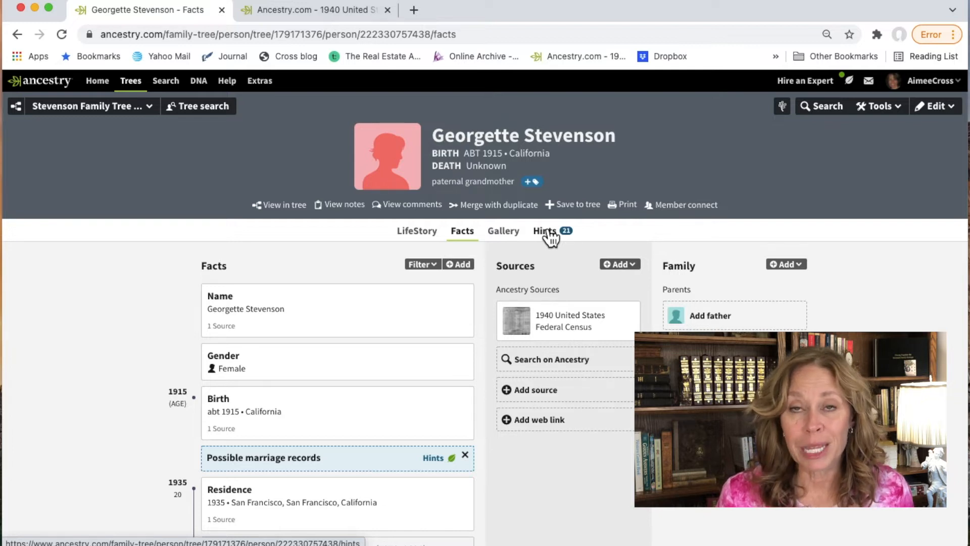
left_click(937, 107)
left_click(915, 135)
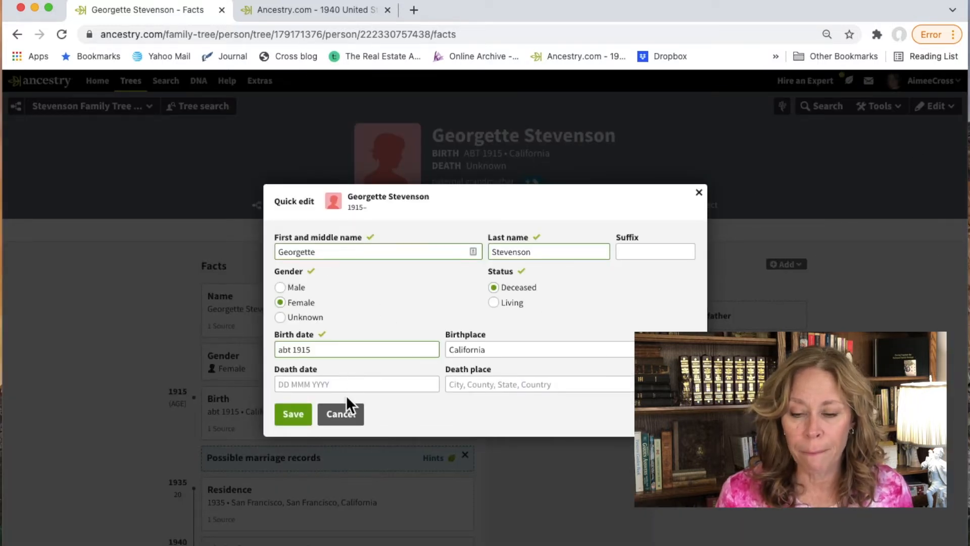
double_click(569, 249)
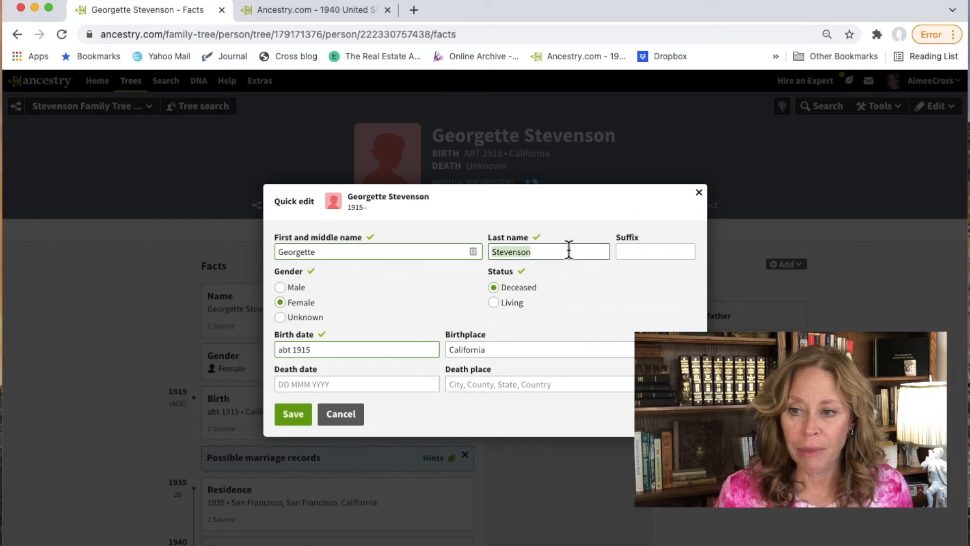
type("Paston")
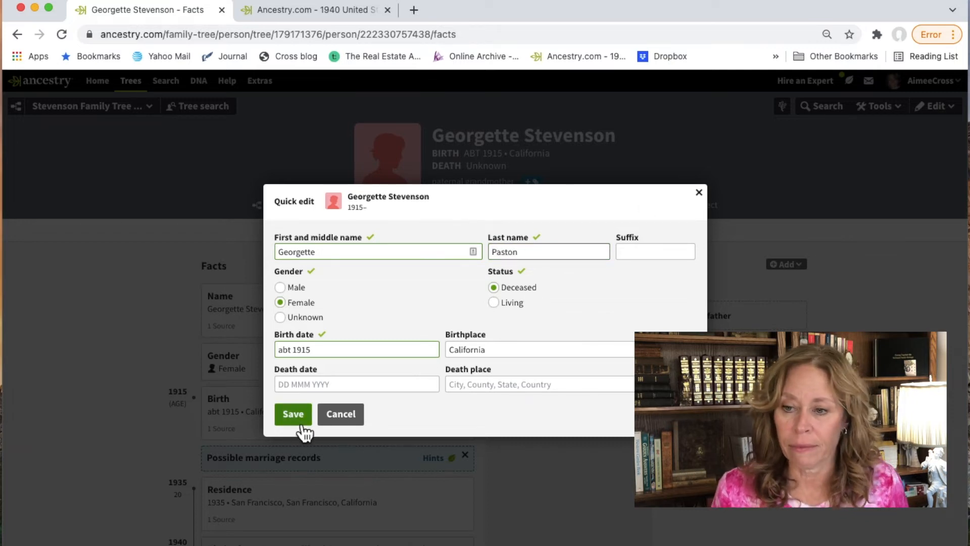
left_click(292, 415)
left_click(544, 232)
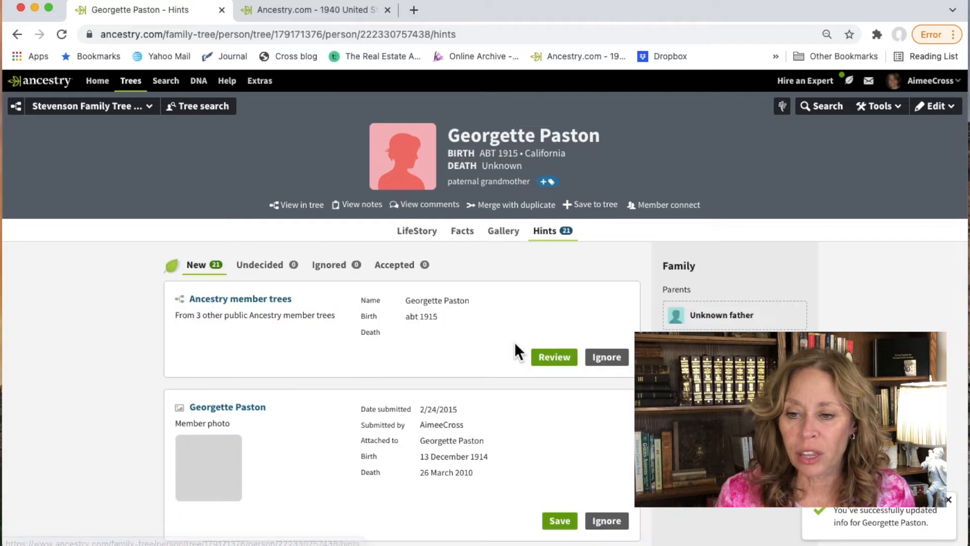
scroll(403, 381, "down", 10)
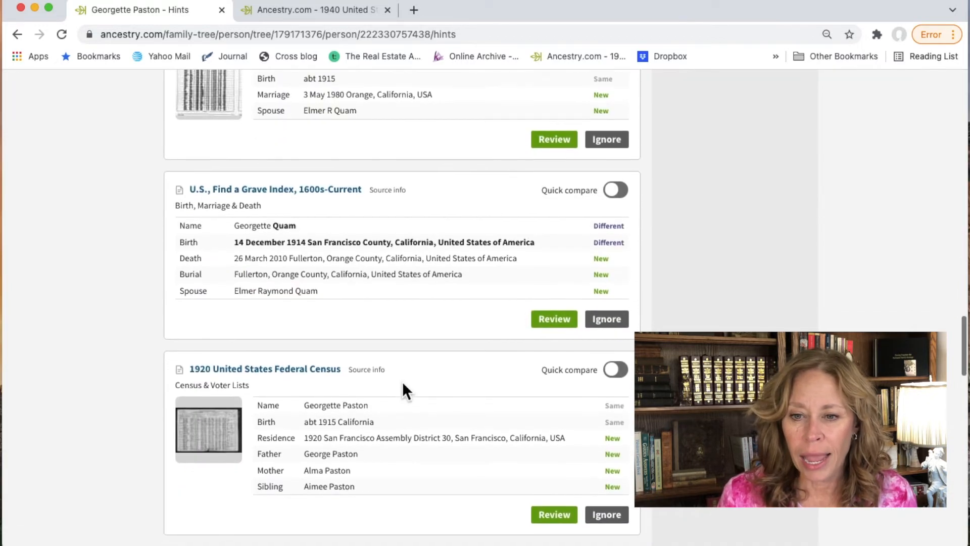
Step: Review the 1930 United States Federal Census hint and open its full record page
scroll(402, 381, "down", 5)
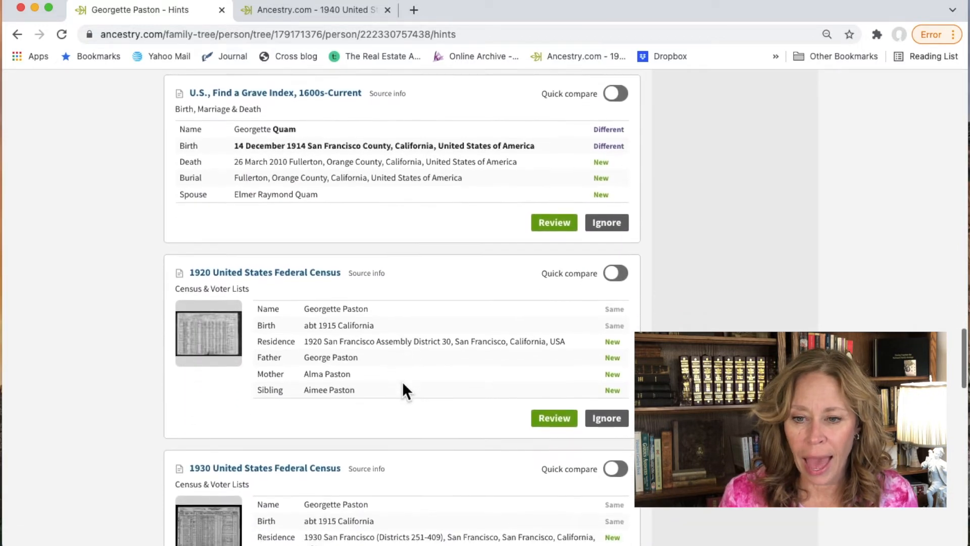
scroll(402, 381, "down", 5)
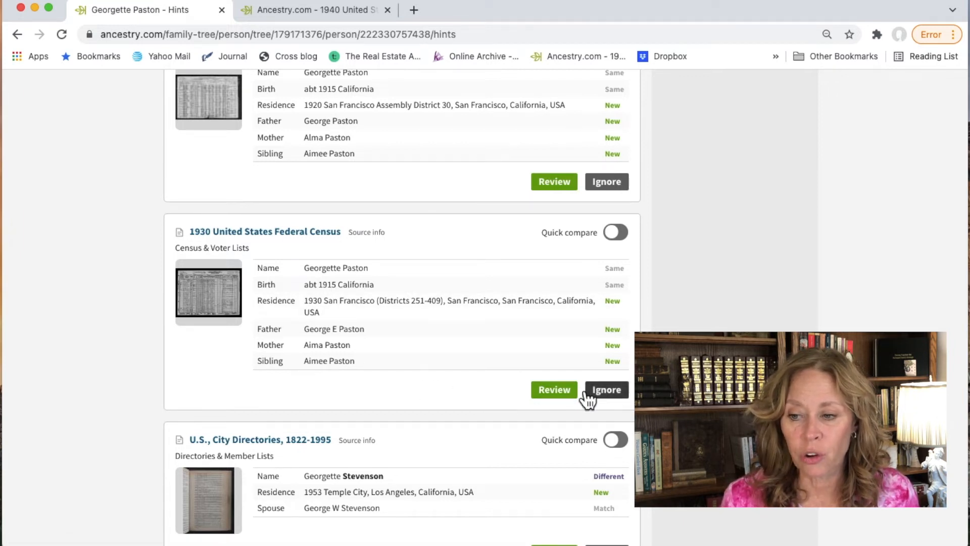
left_click(555, 393)
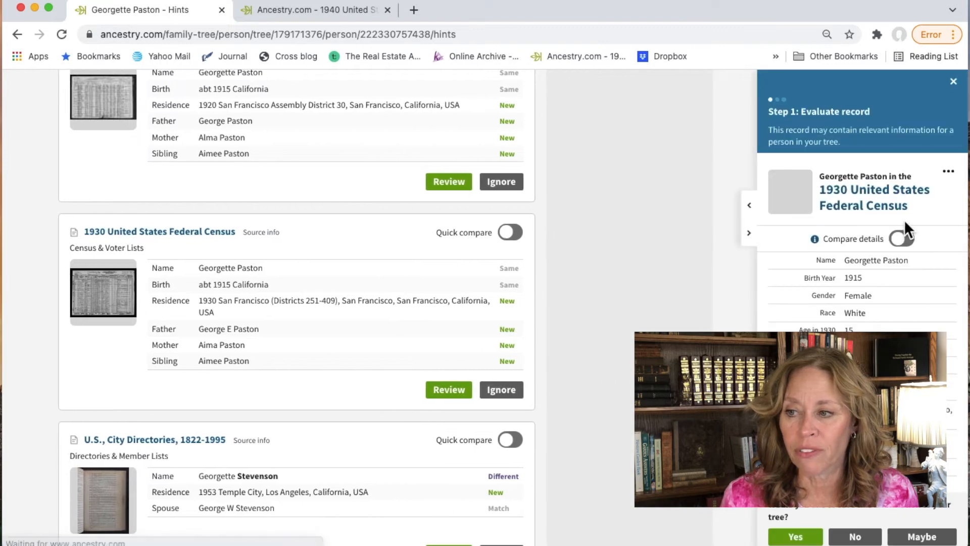
left_click(893, 202)
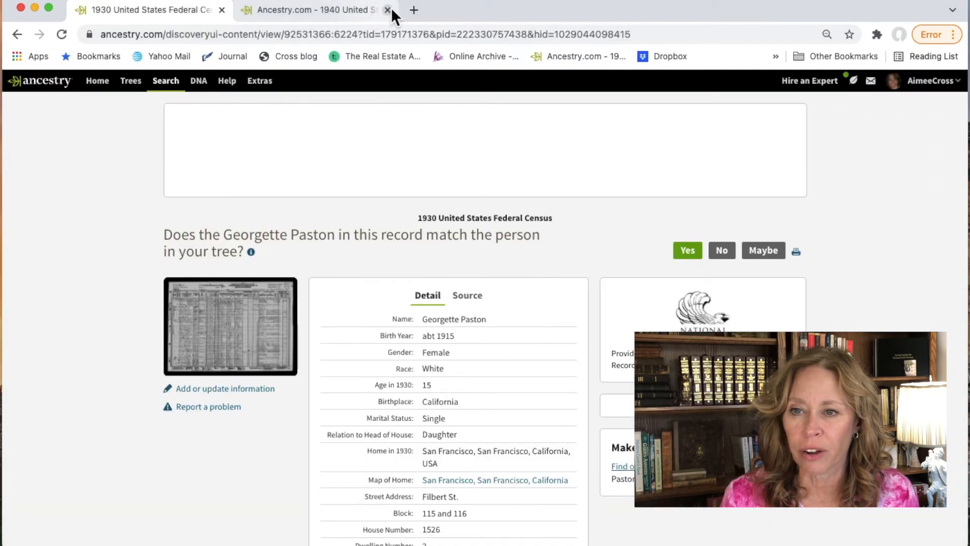
Step: Close the 1940 census tab and view the 1930 census image, page 5 of 30, in a new tab
left_click(387, 9)
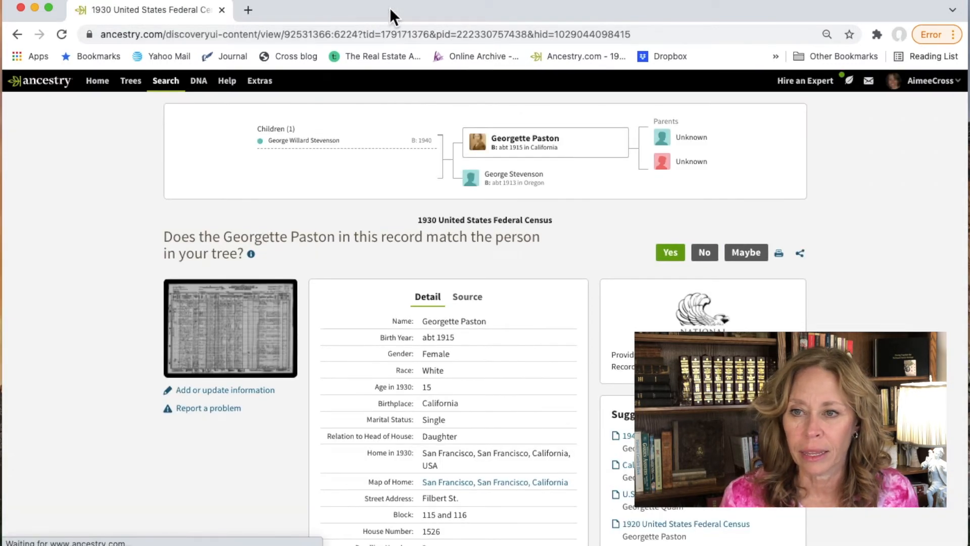
right_click(222, 315)
left_click(250, 327)
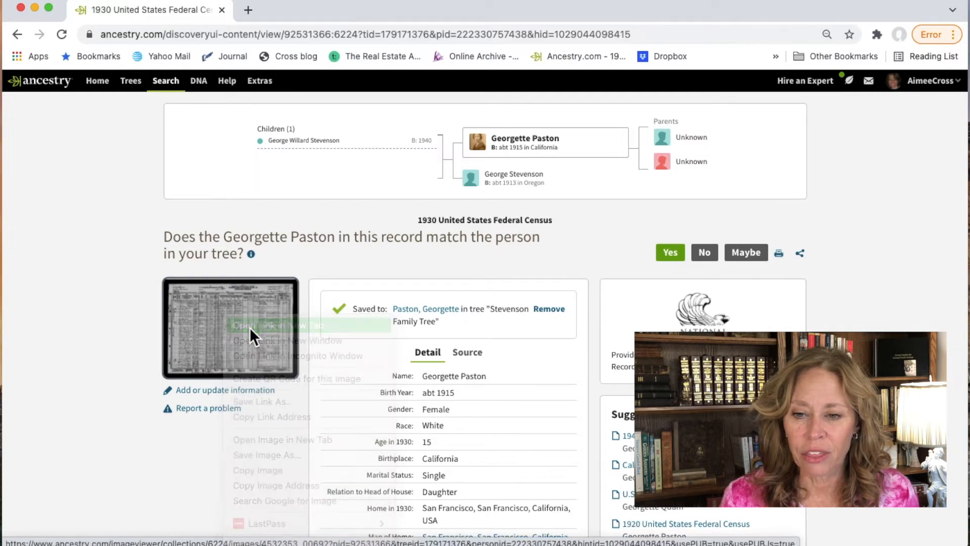
left_click(323, 10)
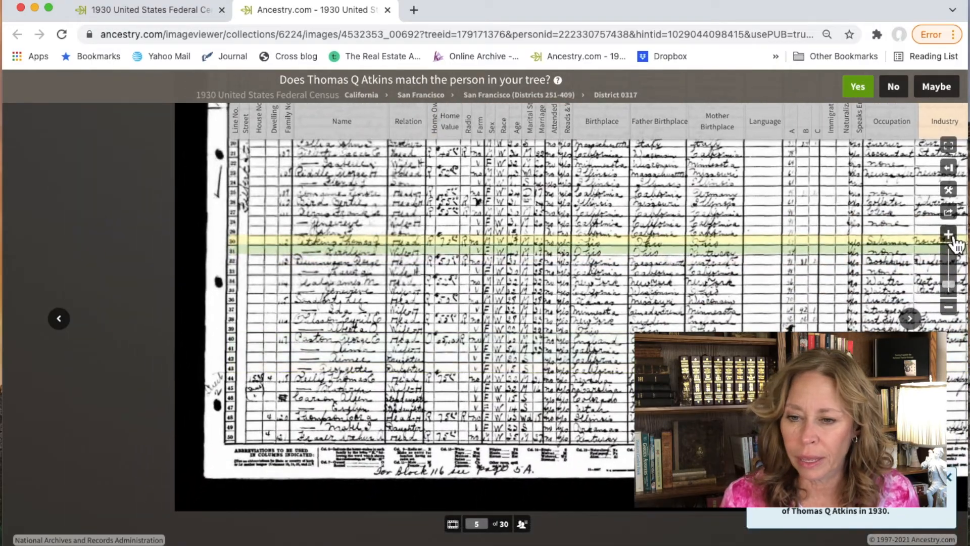
Step: Zoom into the 1930 census page image and pan around its rows
left_click(950, 235)
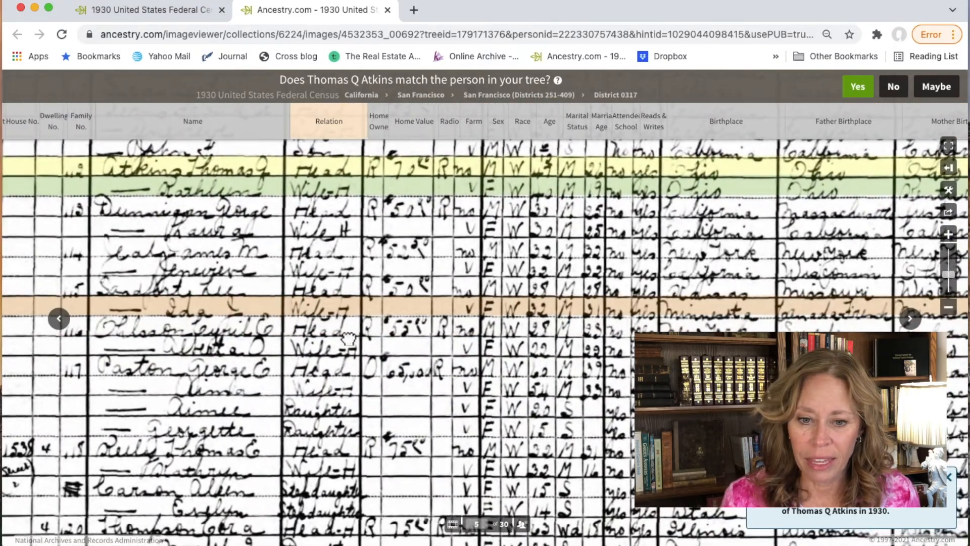
left_click_drag(288, 306, 424, 428)
left_click_drag(323, 275, 324, 312)
scroll(324, 312, "down", 10)
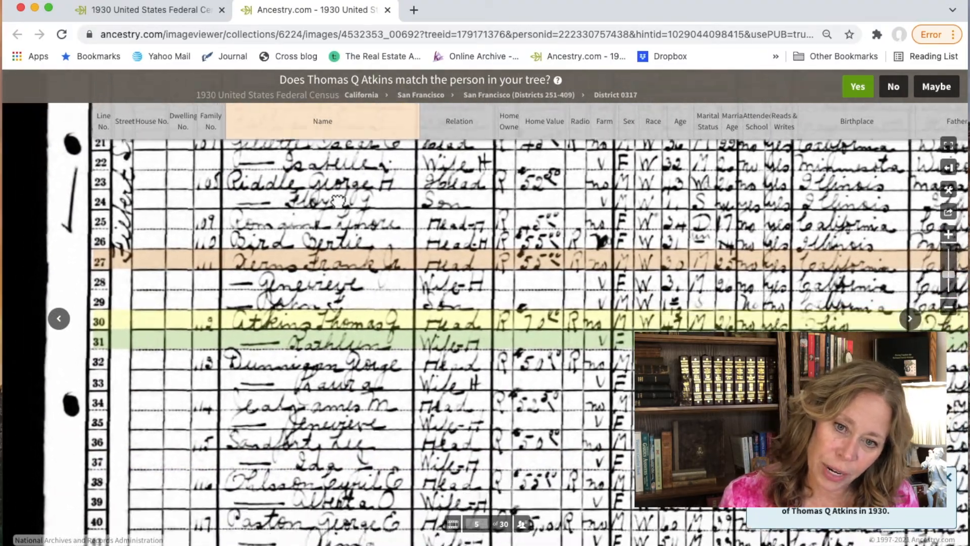
scroll(305, 218, "down", 5)
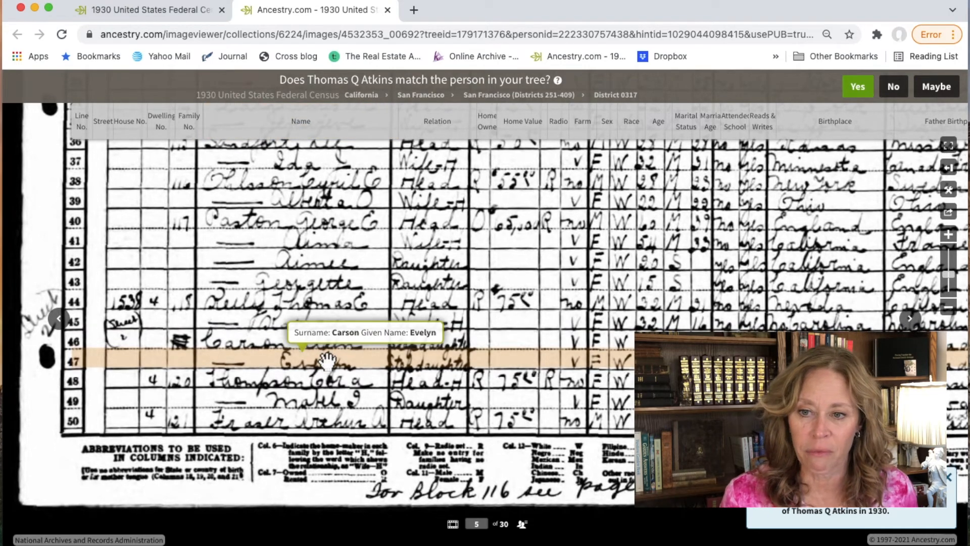
scroll(316, 298, "up", 3)
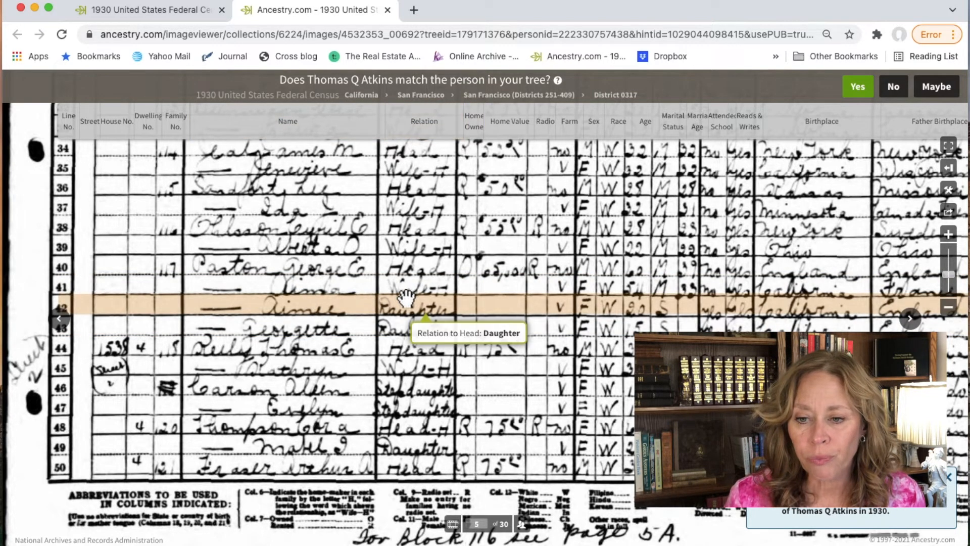
mouse_move(344, 328)
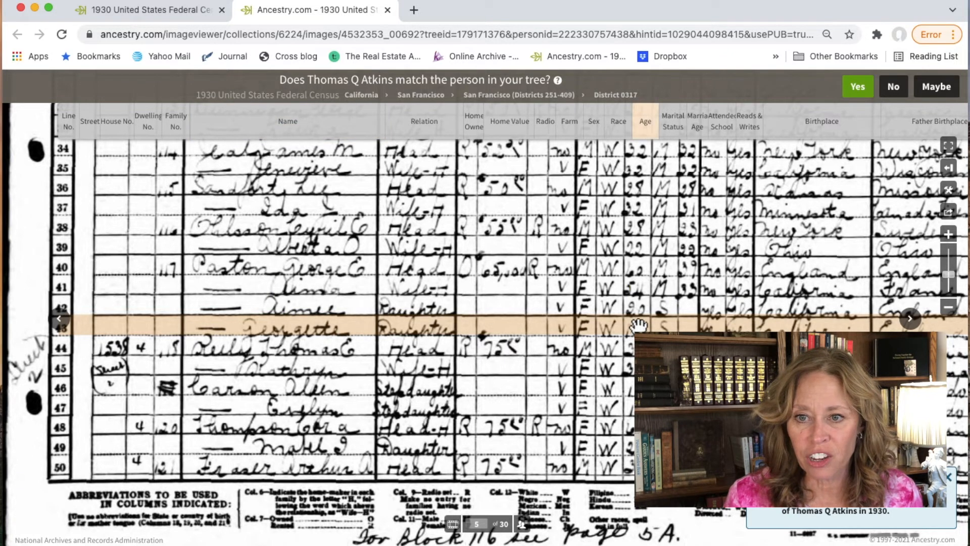
mouse_move(638, 324)
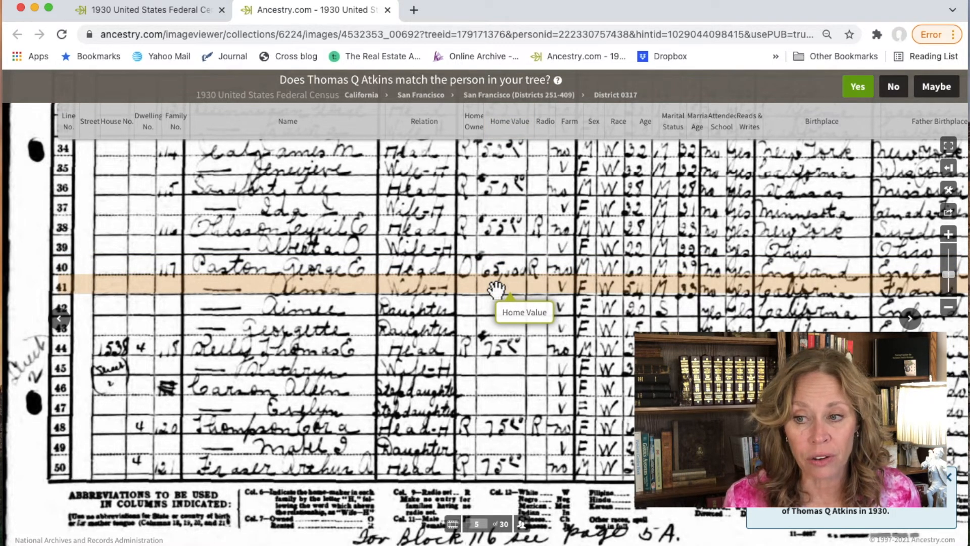
scroll(495, 287, "down", 5)
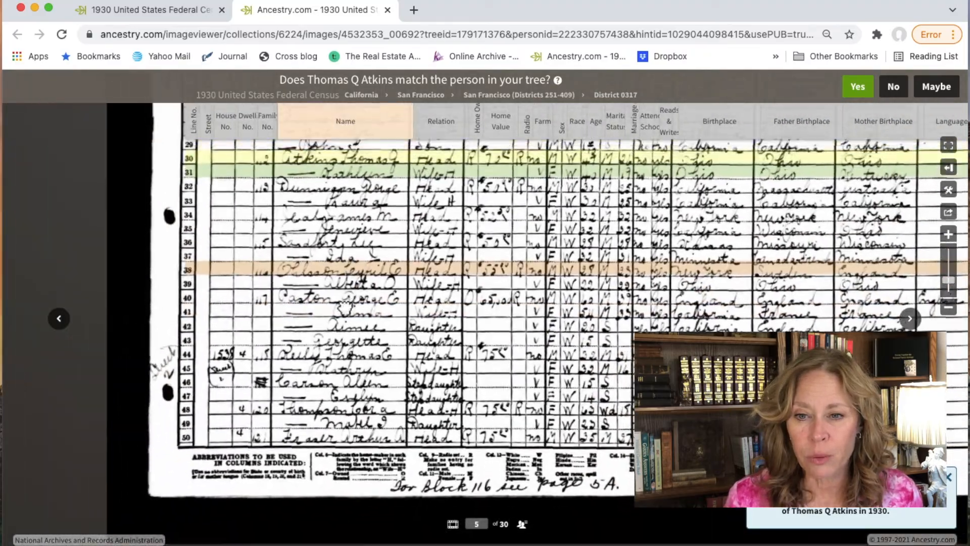
left_click_drag(341, 170, 289, 439)
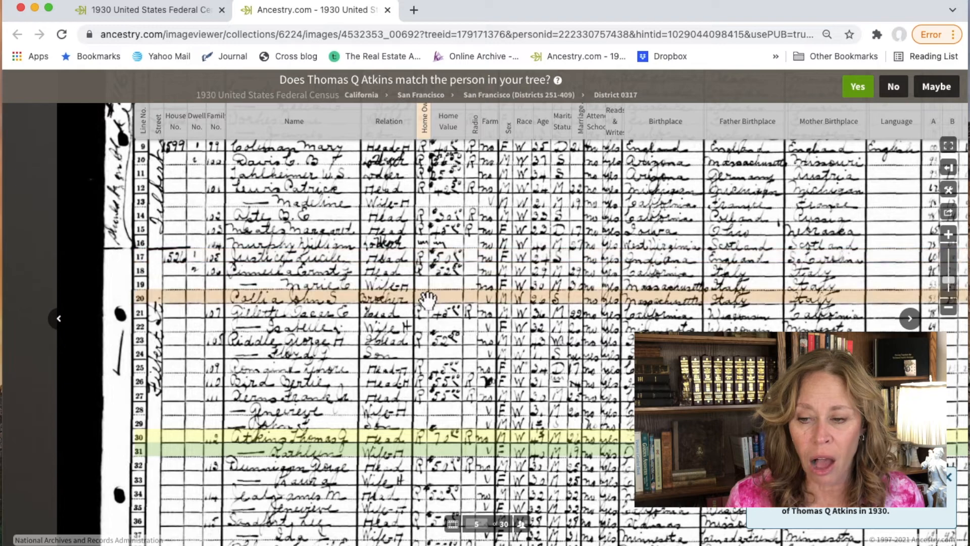
left_click_drag(426, 383, 435, 200)
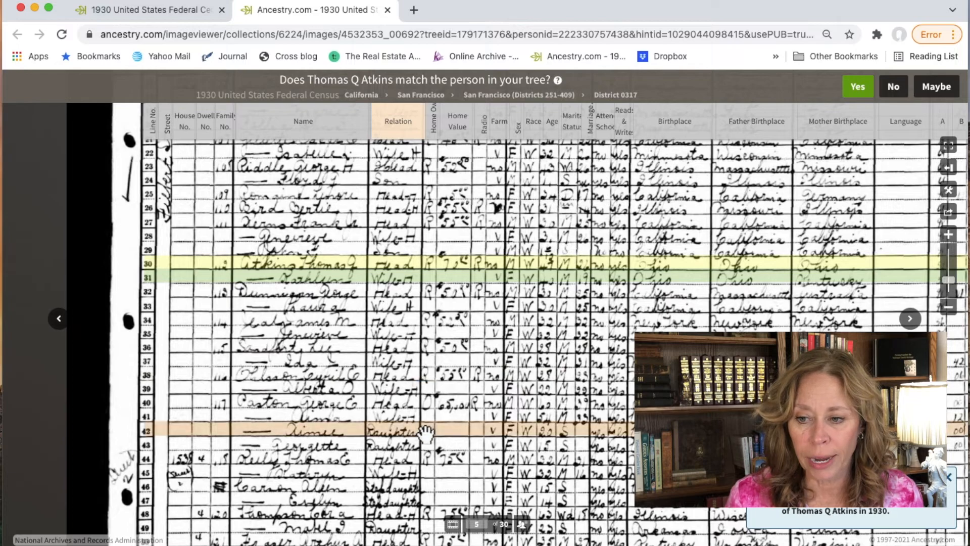
left_click_drag(463, 435, 404, 419)
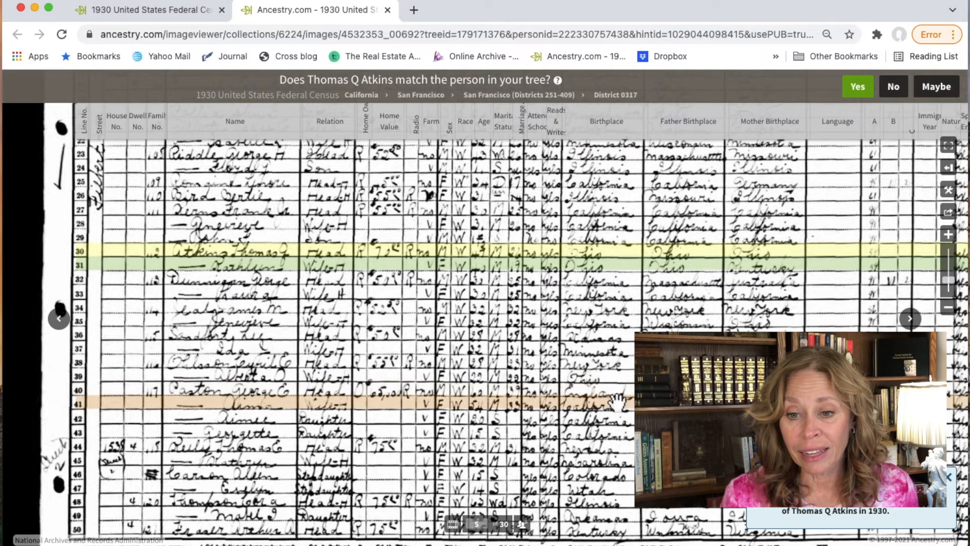
mouse_move(634, 411)
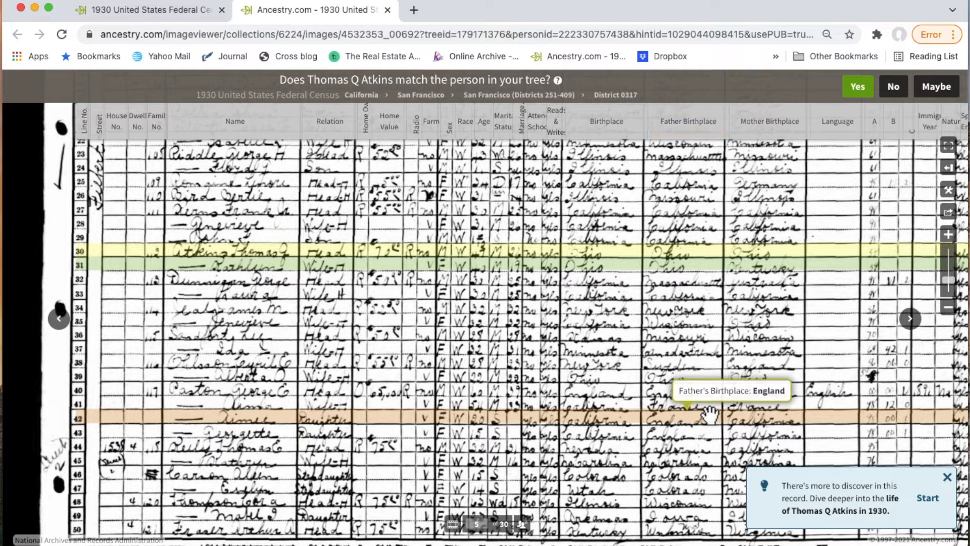
mouse_move(784, 407)
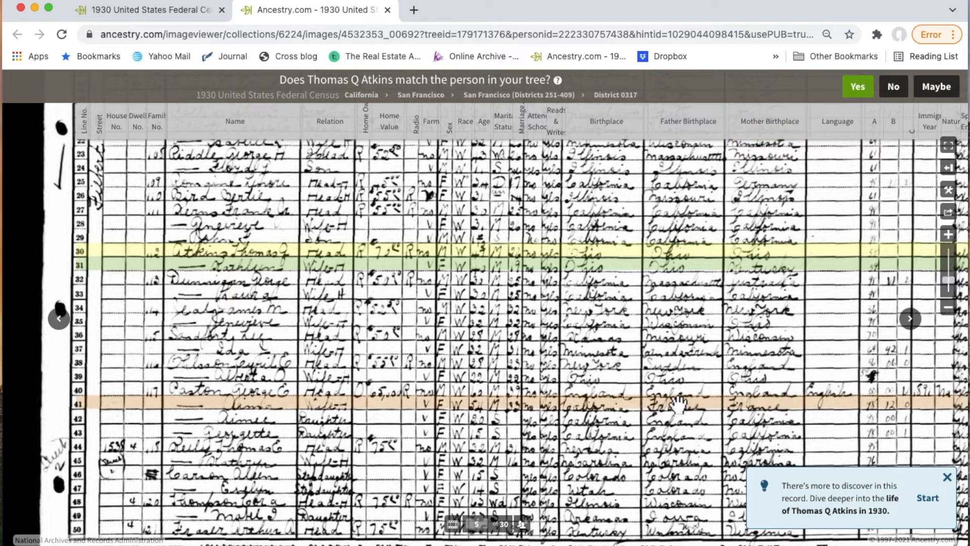
mouse_move(628, 430)
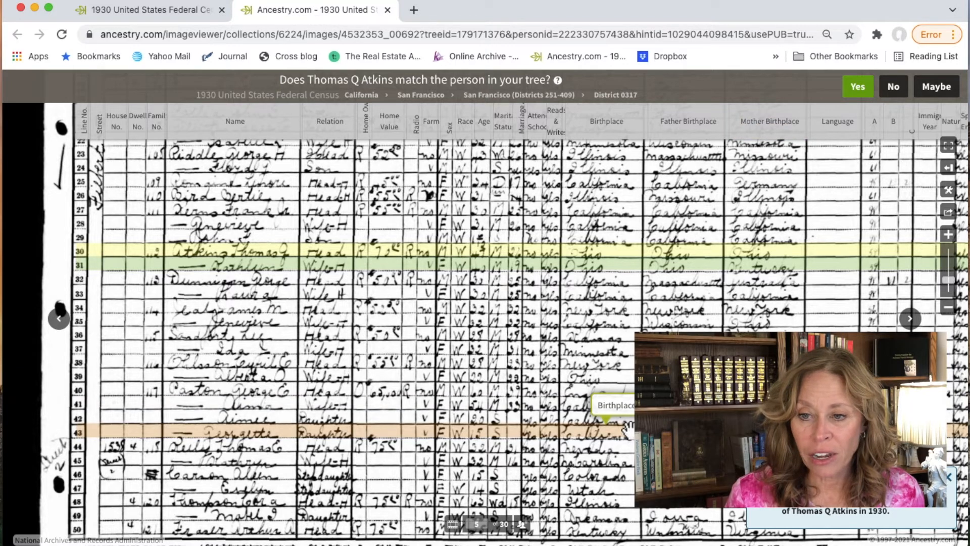
left_click(511, 391)
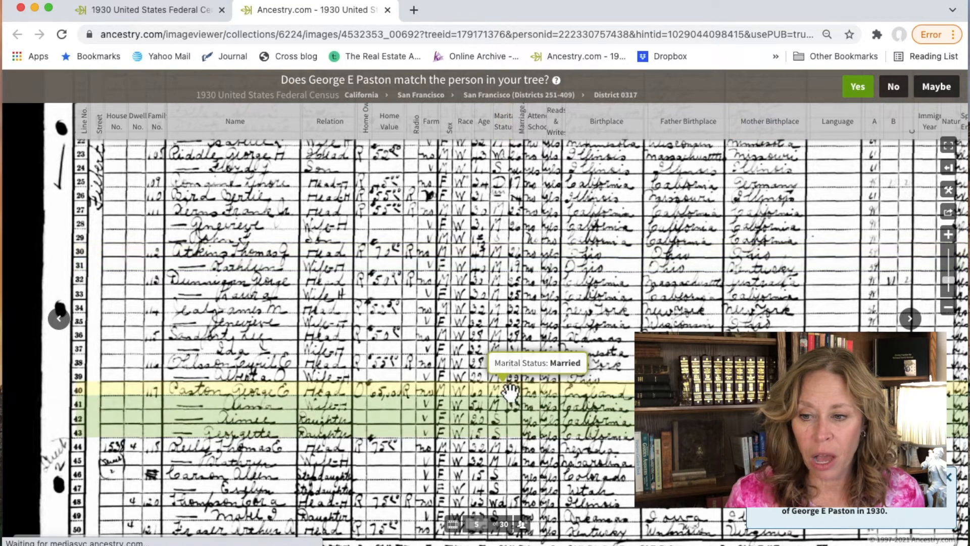
left_click(387, 10)
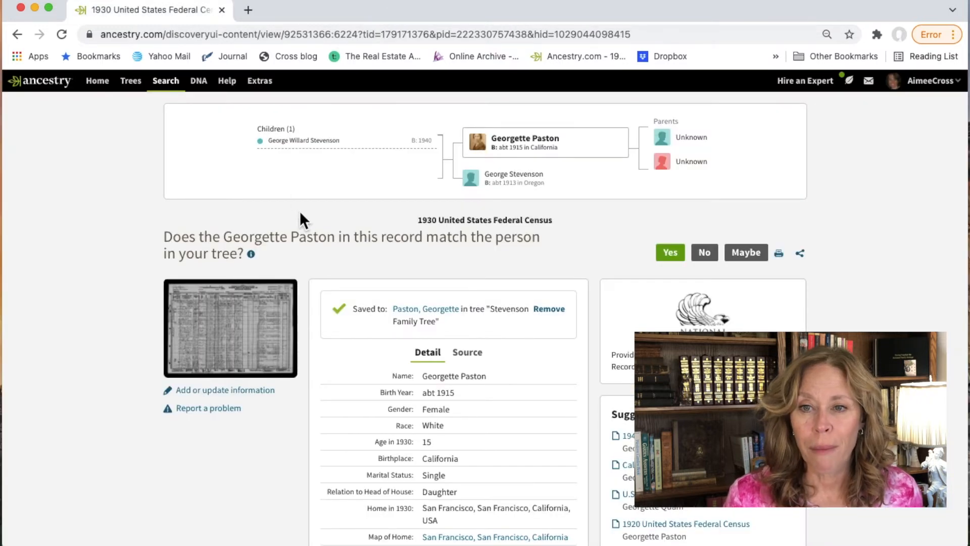
scroll(354, 381, "down", 5)
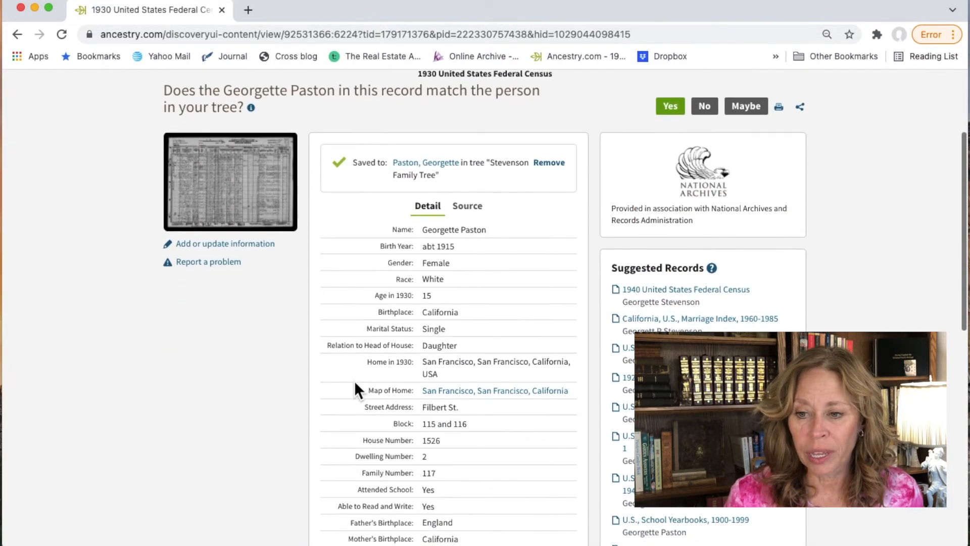
left_click(670, 107)
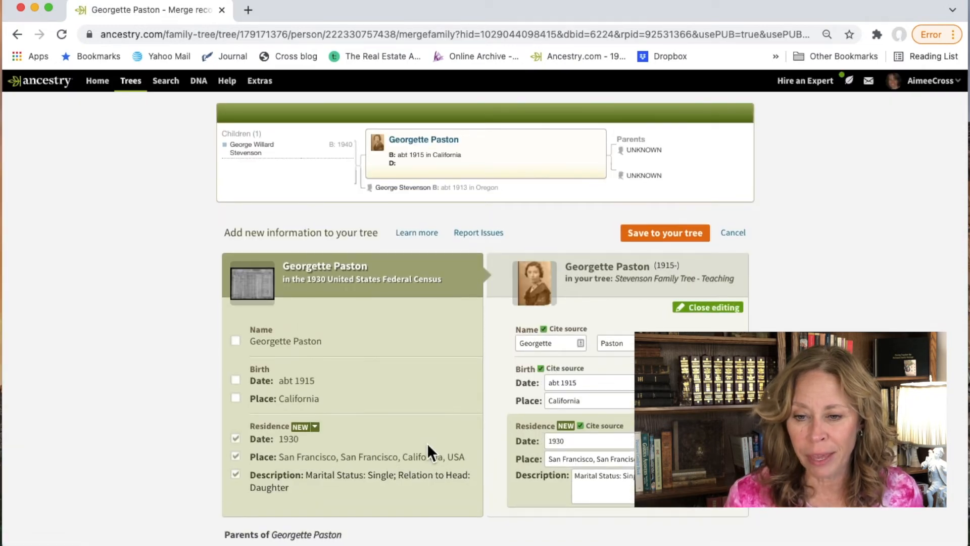
scroll(426, 442, "down", 6)
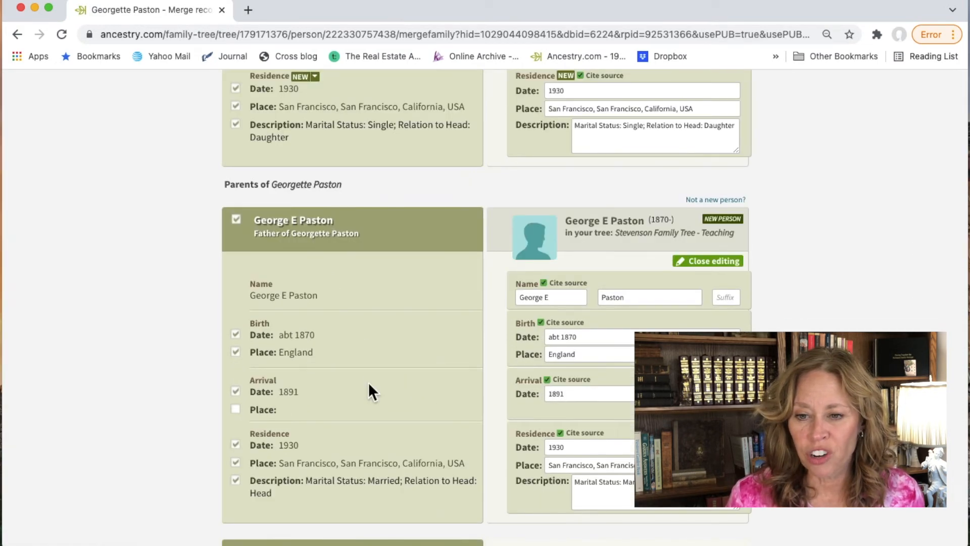
scroll(368, 392, "down", 3)
scroll(368, 382, "down", 3)
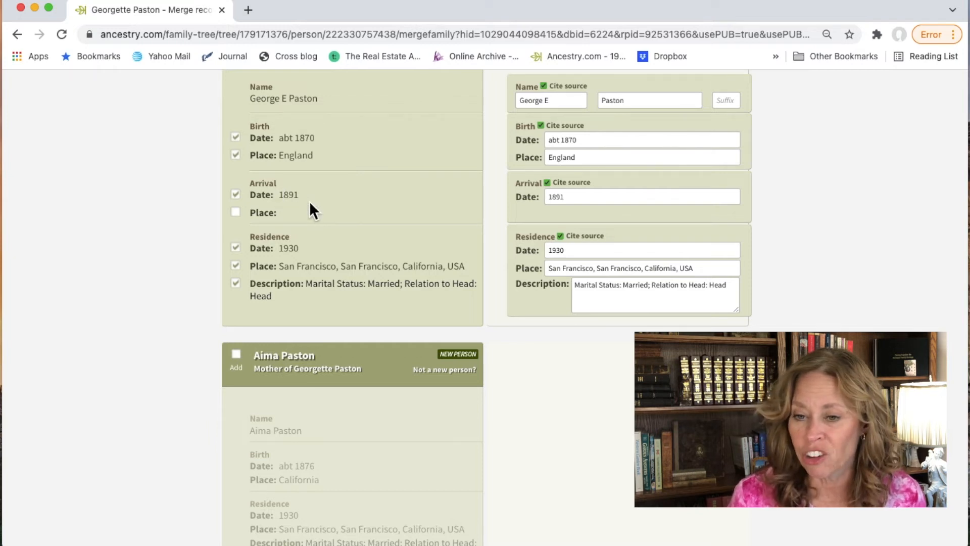
scroll(309, 201, "down", 3)
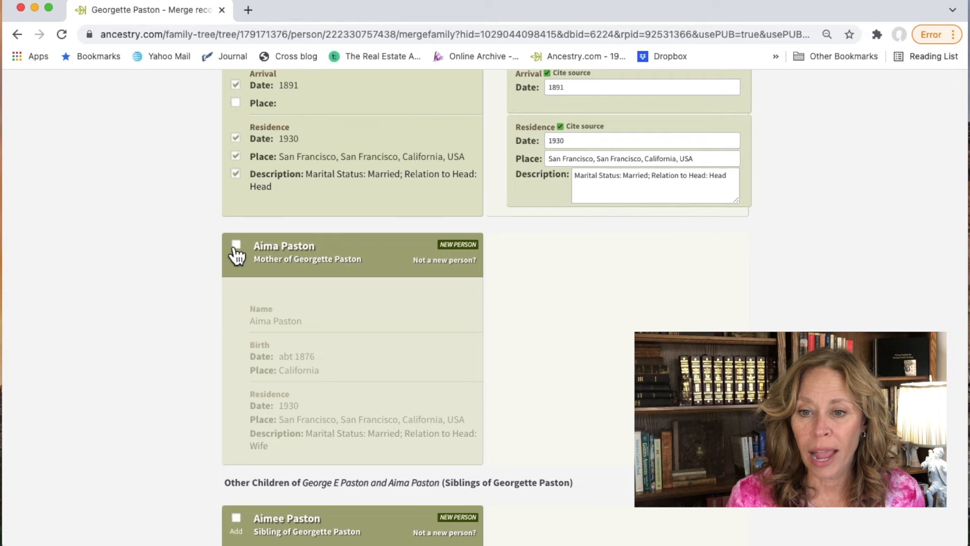
left_click(236, 246)
scroll(358, 318, "down", 5)
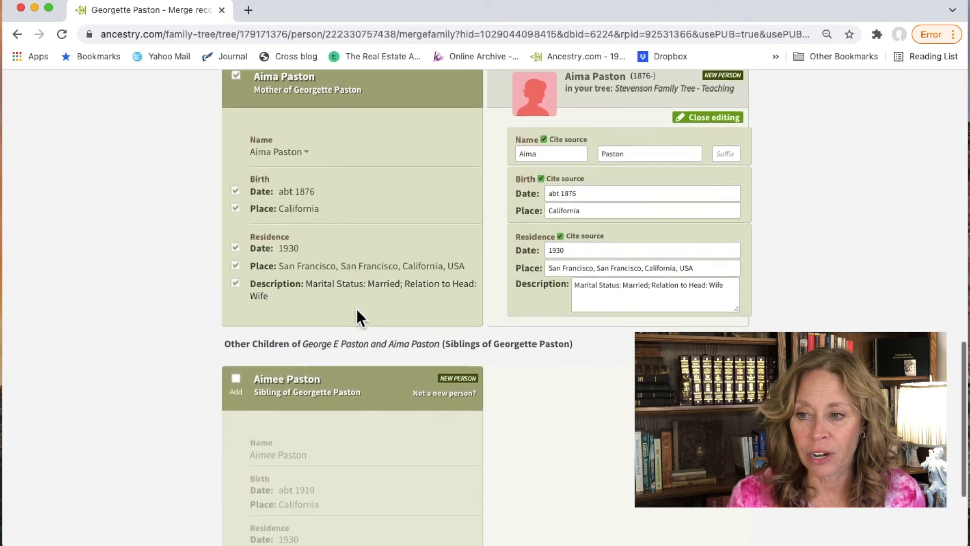
scroll(357, 311, "down", 4)
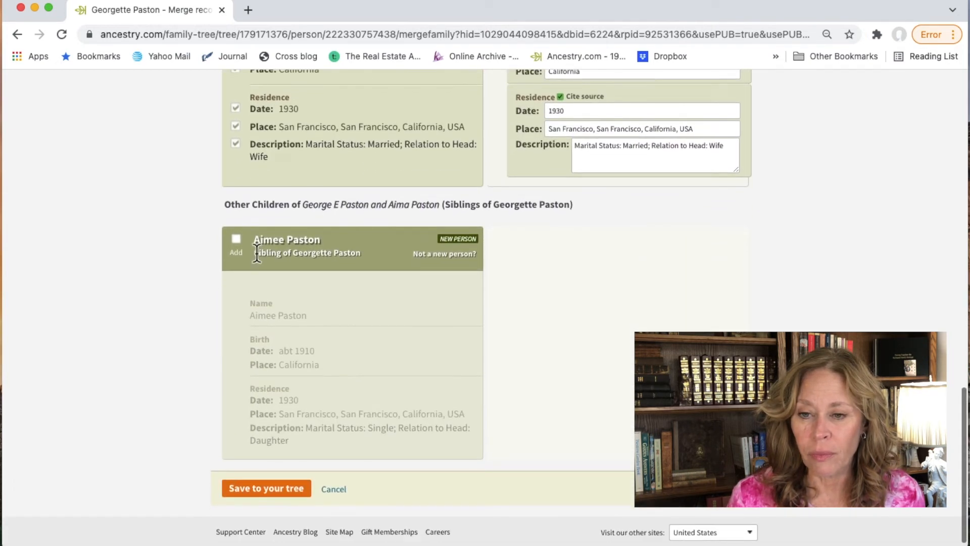
left_click(236, 240)
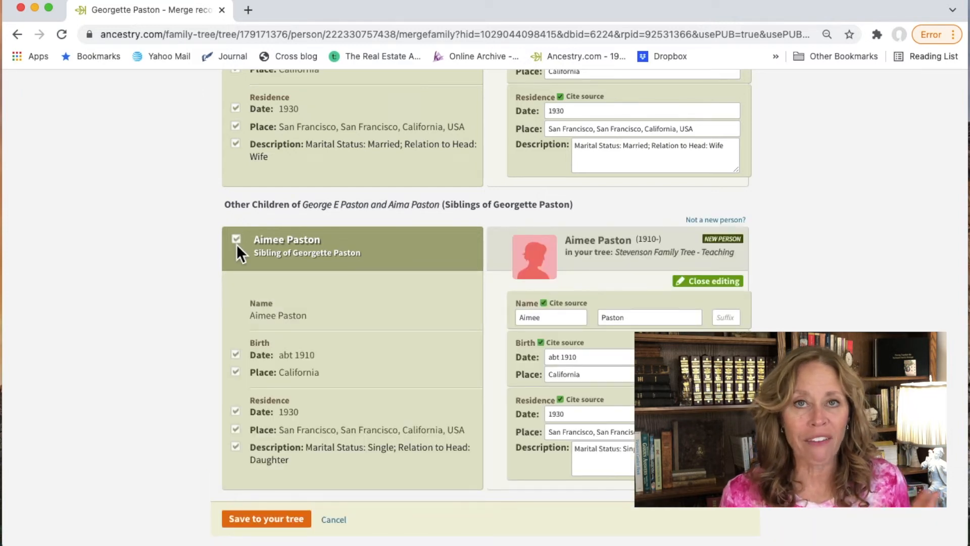
scroll(237, 244, "down", 2)
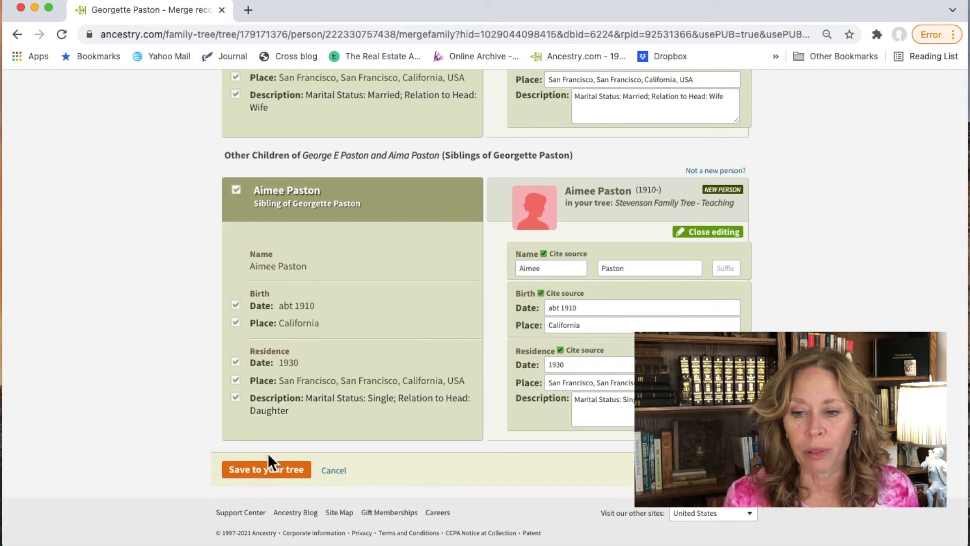
left_click(268, 463)
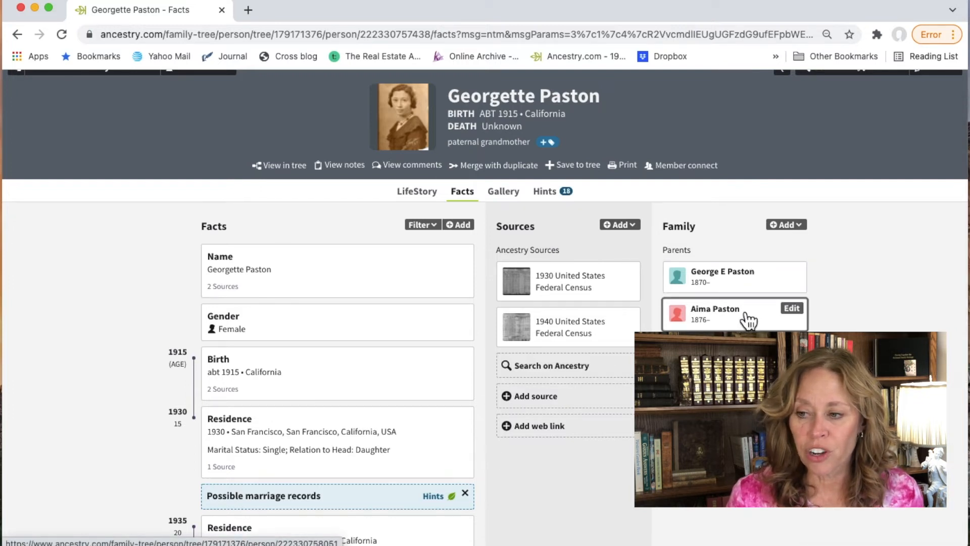
Step: Expand Georgette's siblings, then open her 1932 U.S., School Yearbooks hint for review
left_click(696, 346)
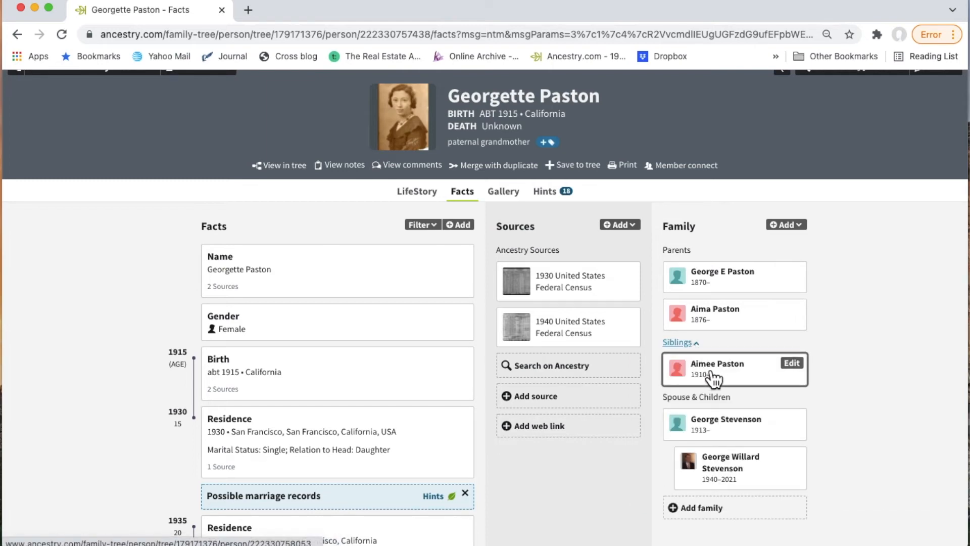
left_click(544, 191)
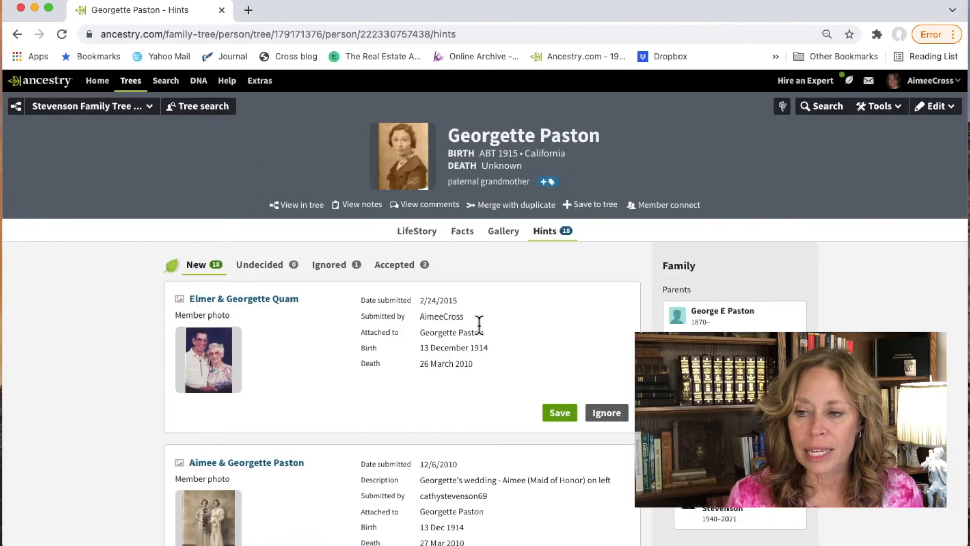
scroll(479, 325, "down", 20)
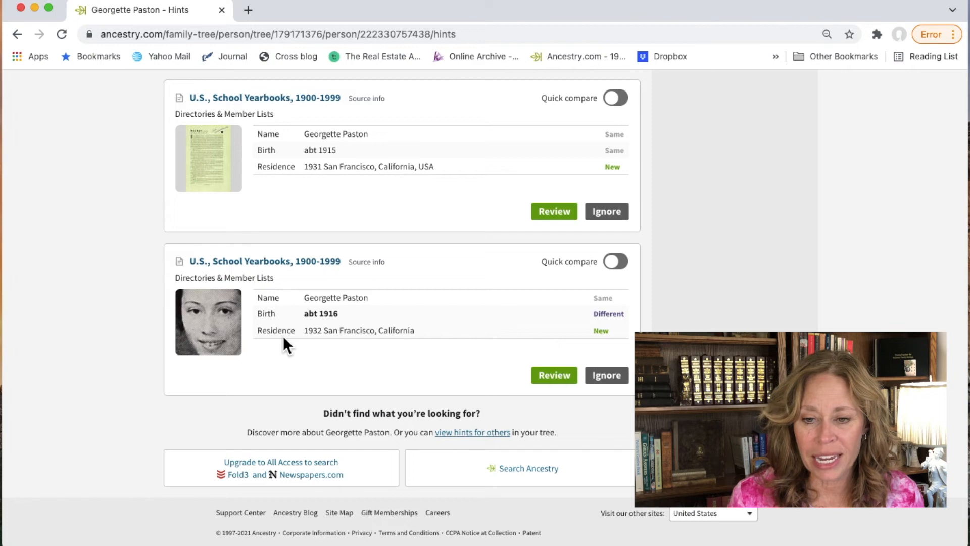
left_click(549, 375)
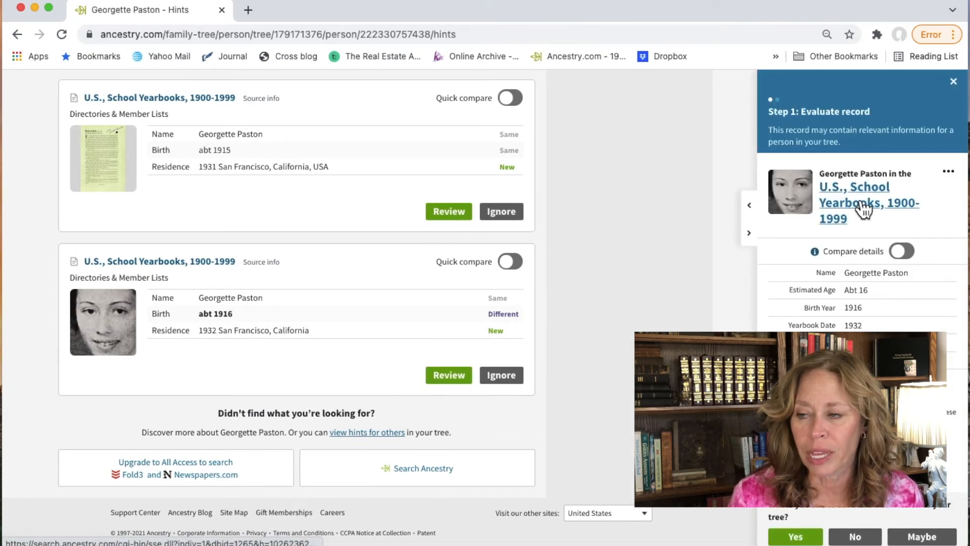
Step: Open the full 1932 Galileo High School yearbook record and send its page image to a new tab
left_click(864, 207)
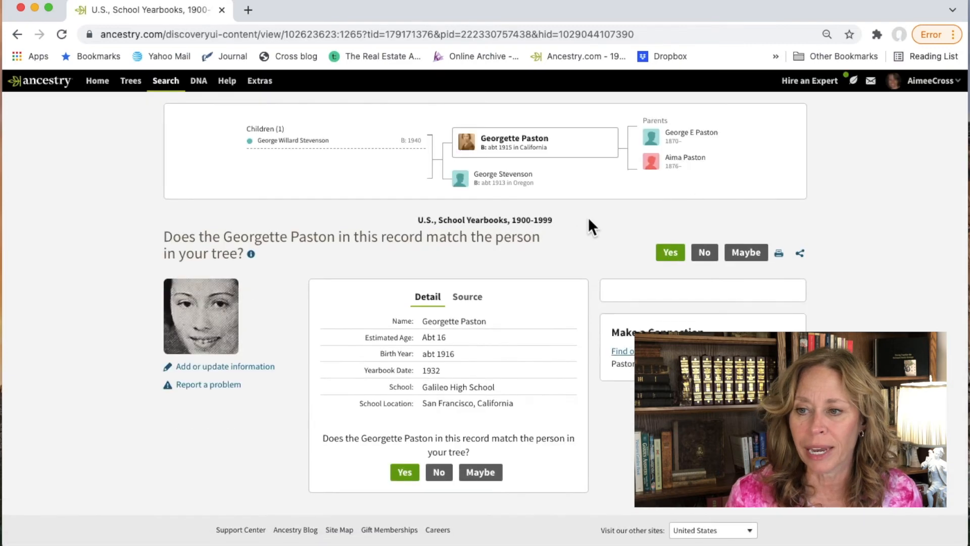
scroll(565, 312, "down", 1)
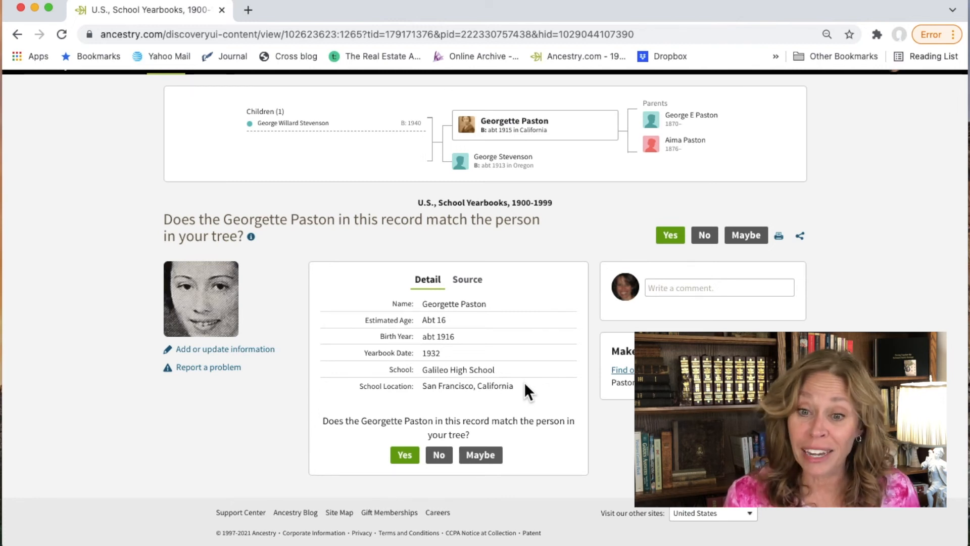
right_click(192, 295)
left_click(211, 303)
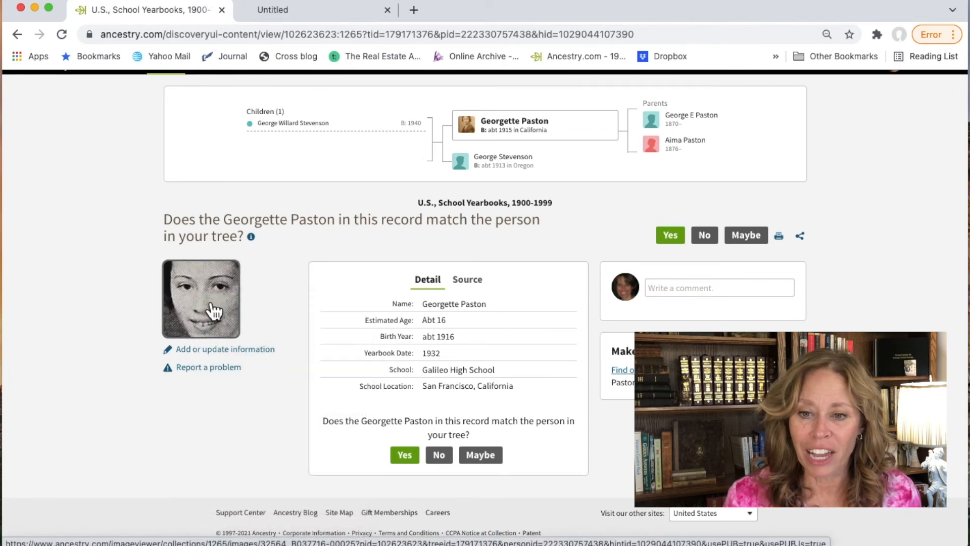
Step: Zoom in three levels on the yearbook page image and pan to Georgette's entry
left_click(355, 10)
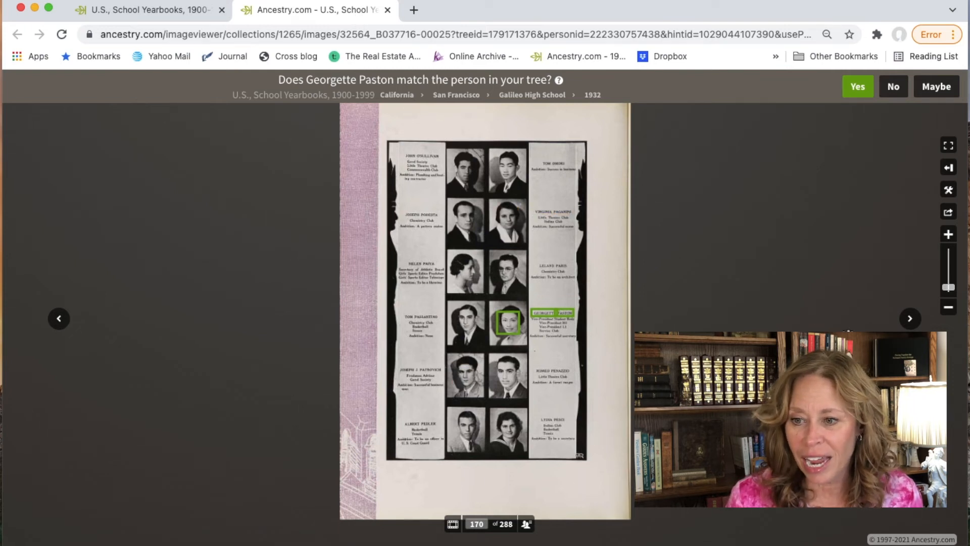
left_click(950, 235)
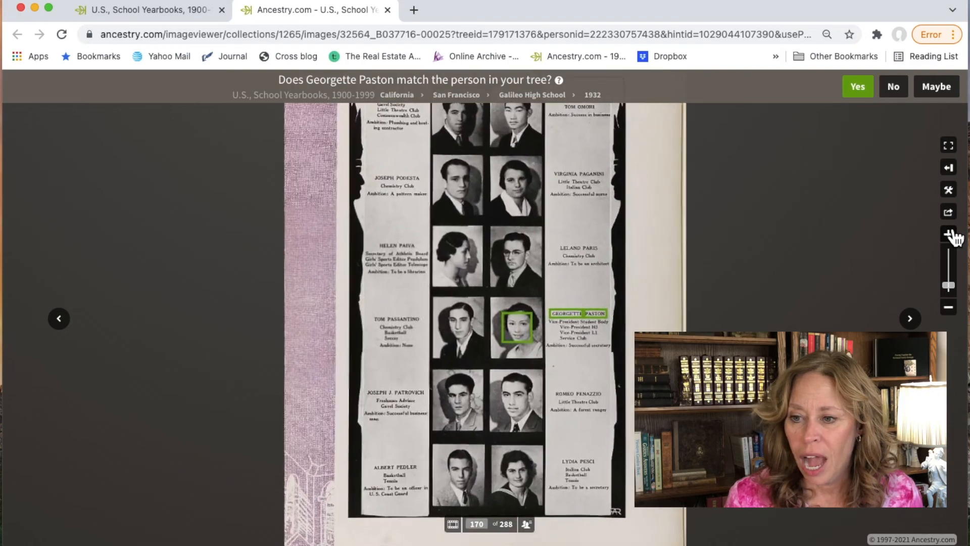
left_click(950, 235)
left_click(950, 235)
left_click_drag(809, 354, 786, 352)
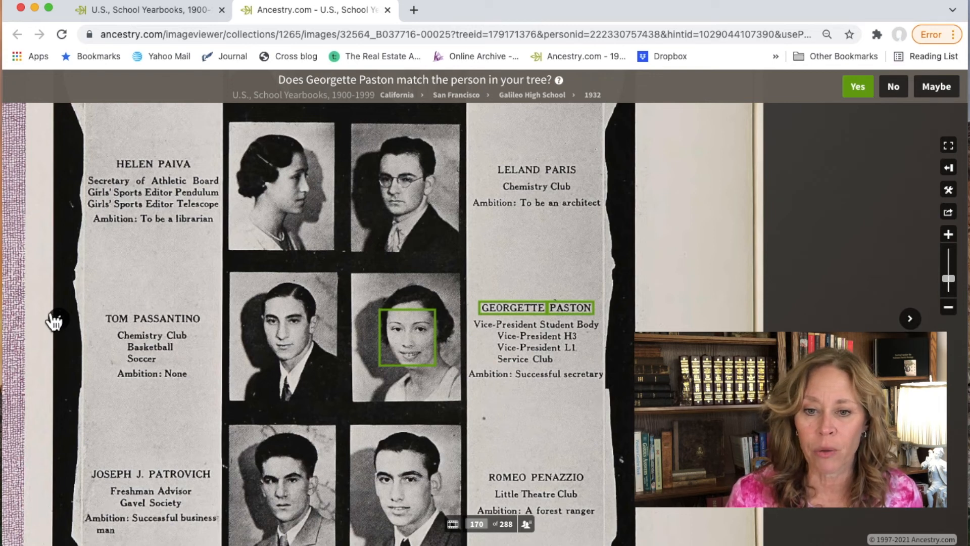
Step: Browse the yearbook forward to page 172, jump to page 280, then page back past 248
left_click(911, 319)
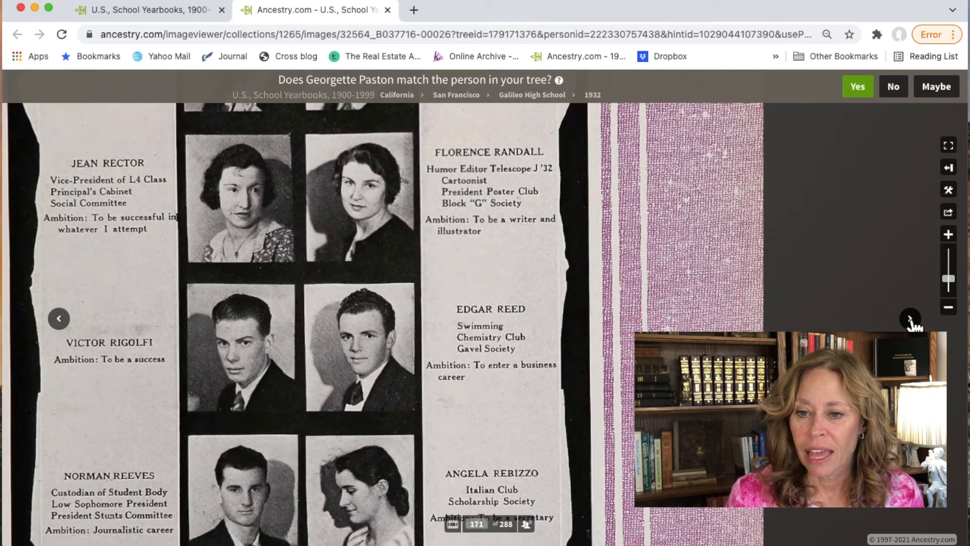
left_click(911, 319)
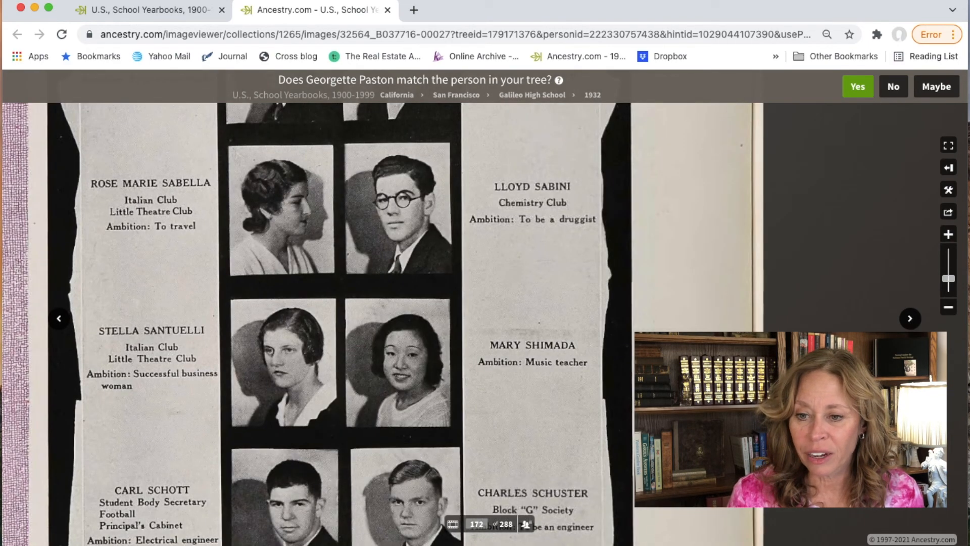
double_click(484, 524)
type("280")
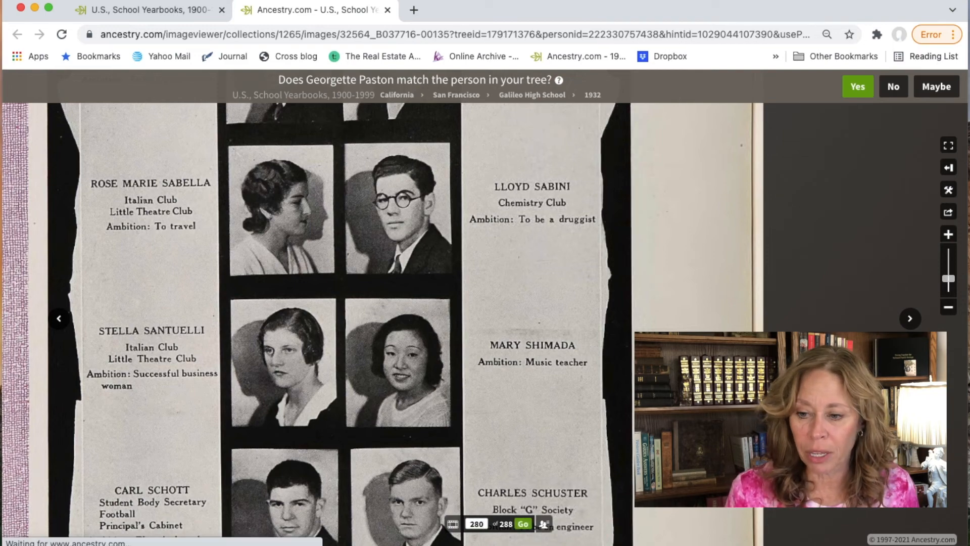
key("Return")
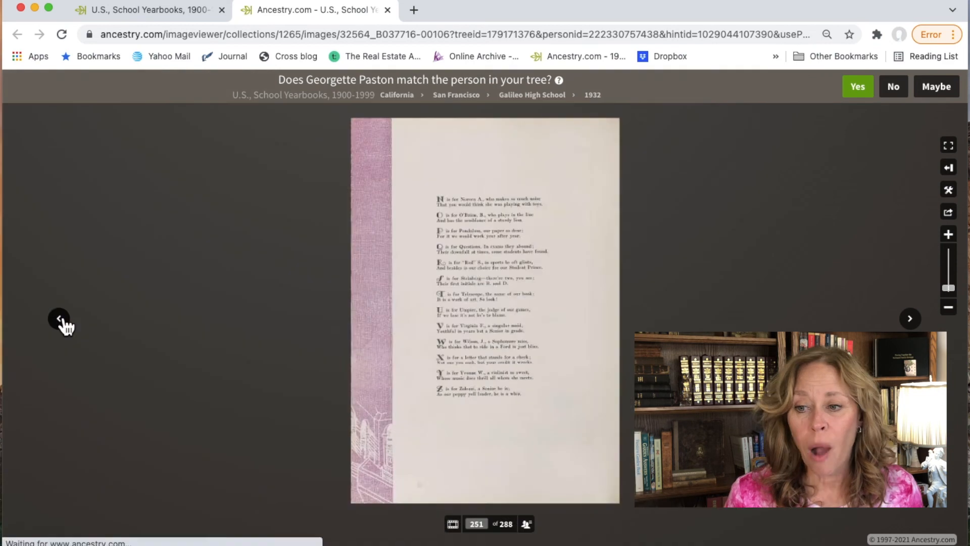
left_click(59, 319)
left_click(60, 319)
left_click(60, 319)
left_click(60, 320)
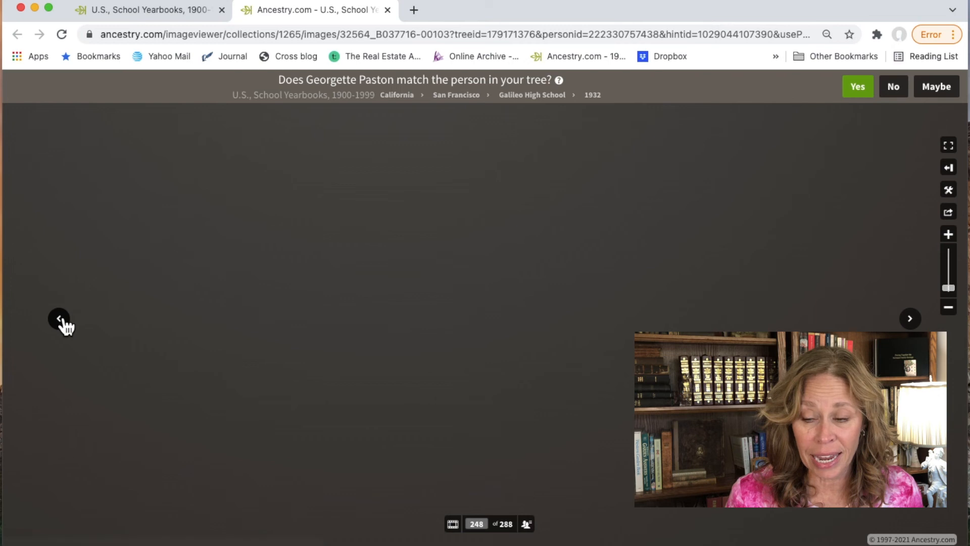
left_click(61, 321)
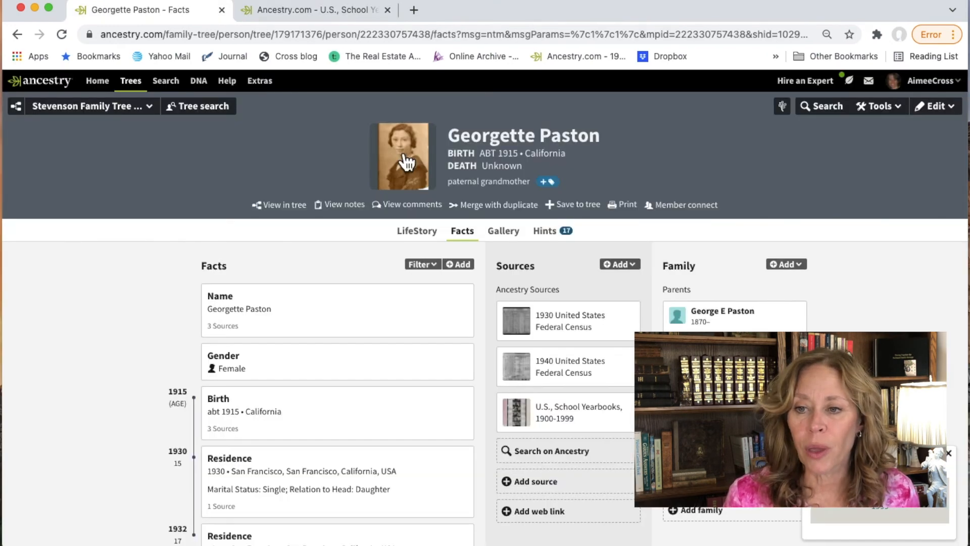
left_click(407, 162)
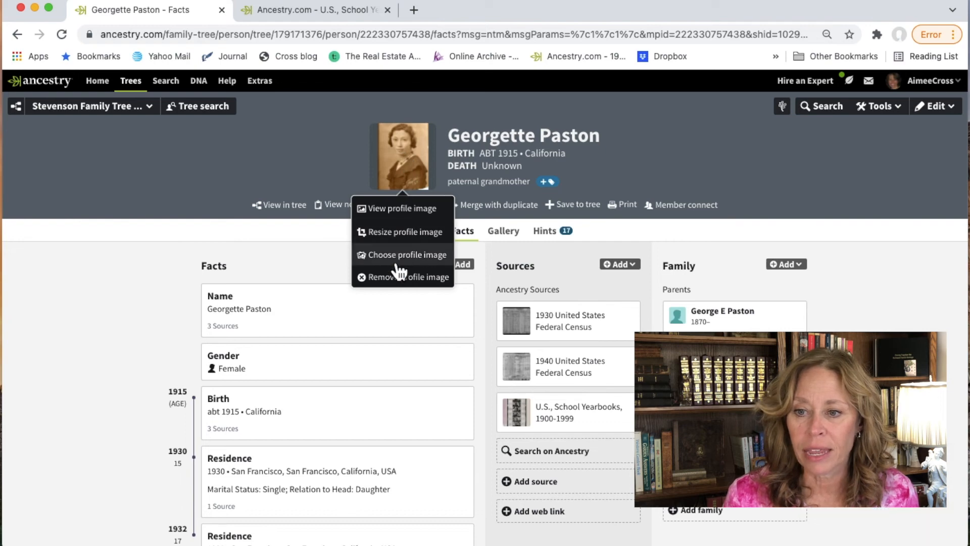
Step: Move and enlarge the crop square over Georgette's face and necklace, align it to the top edge, and save
left_click(410, 232)
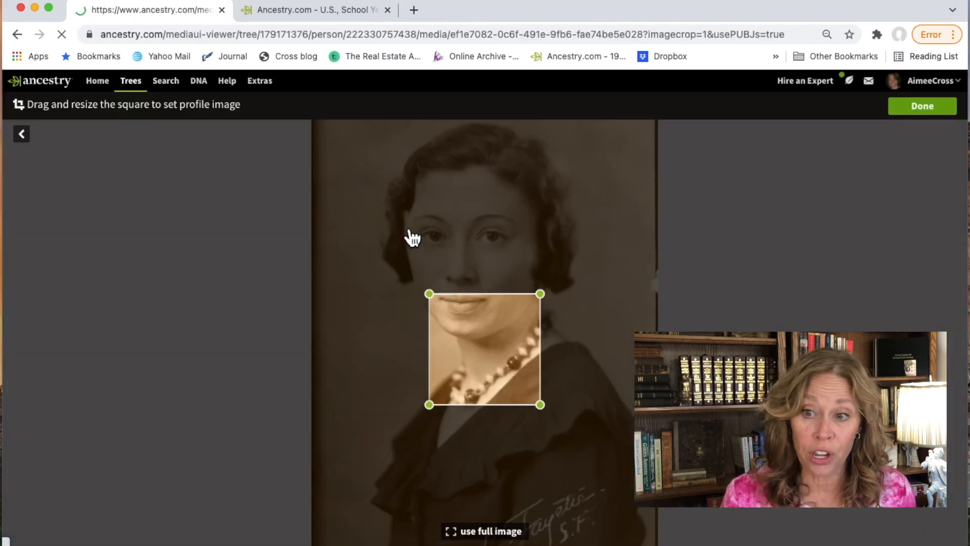
left_click_drag(448, 331, 340, 124)
left_click_drag(432, 231, 653, 453)
left_click_drag(606, 405, 605, 403)
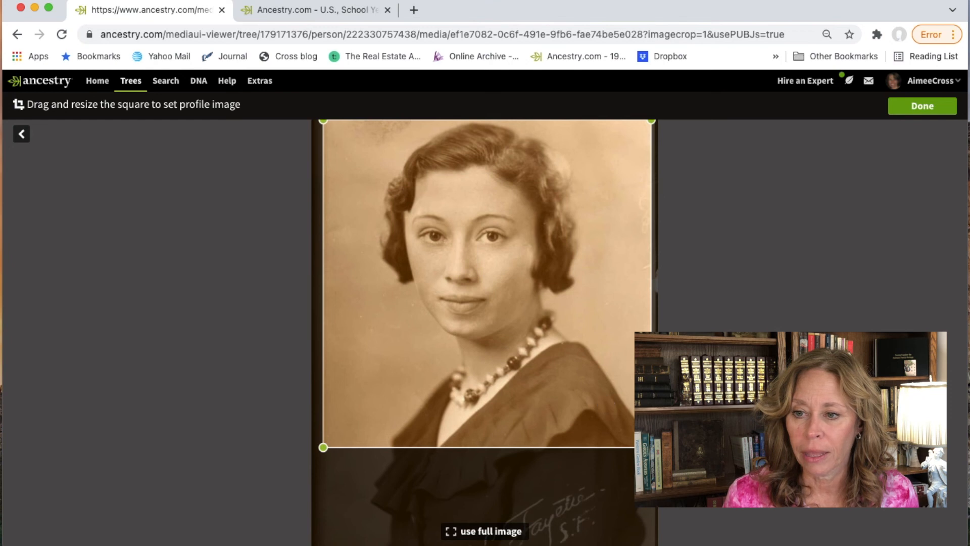
left_click(916, 106)
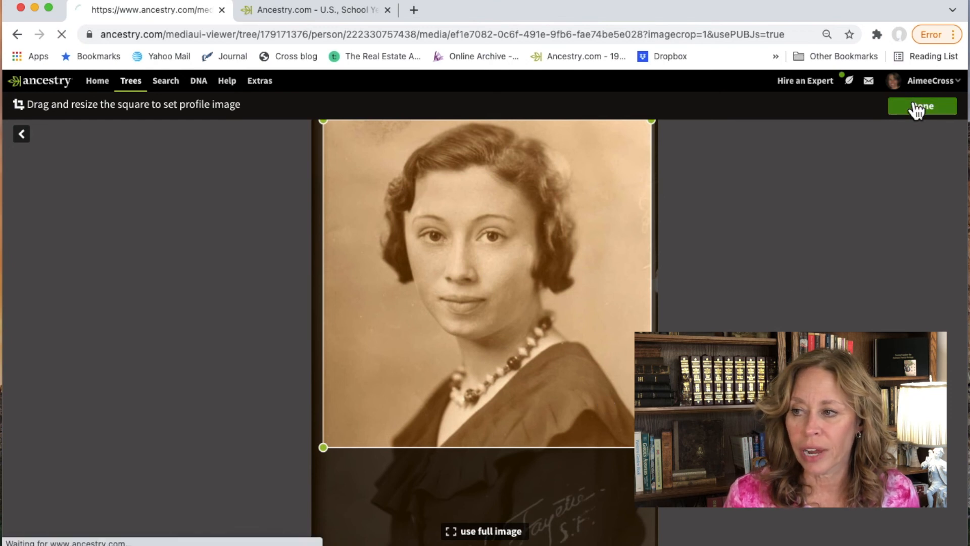